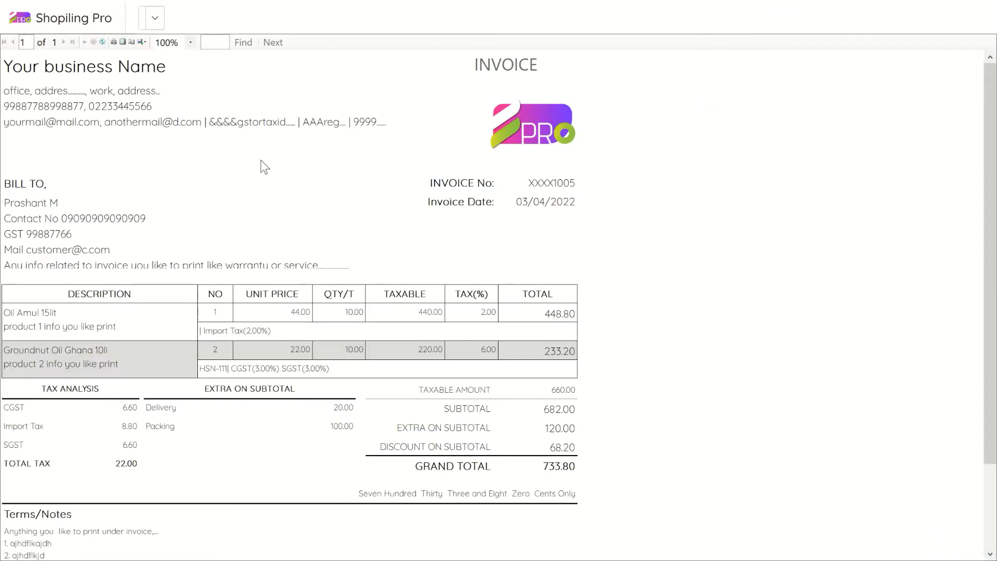
- Fit the invoice preview to the page, then view it at 100% and scroll down
click(123, 42)
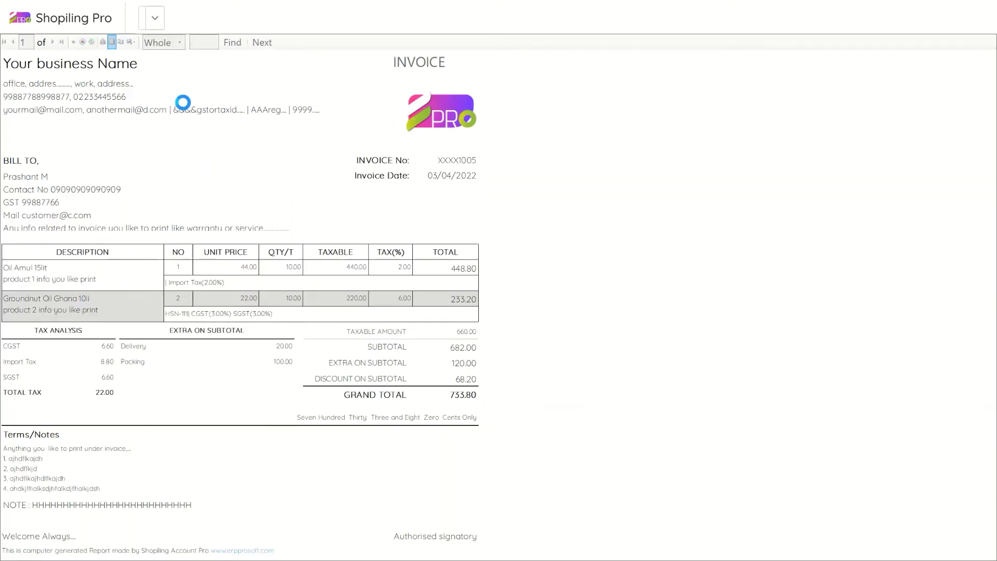
click(179, 44)
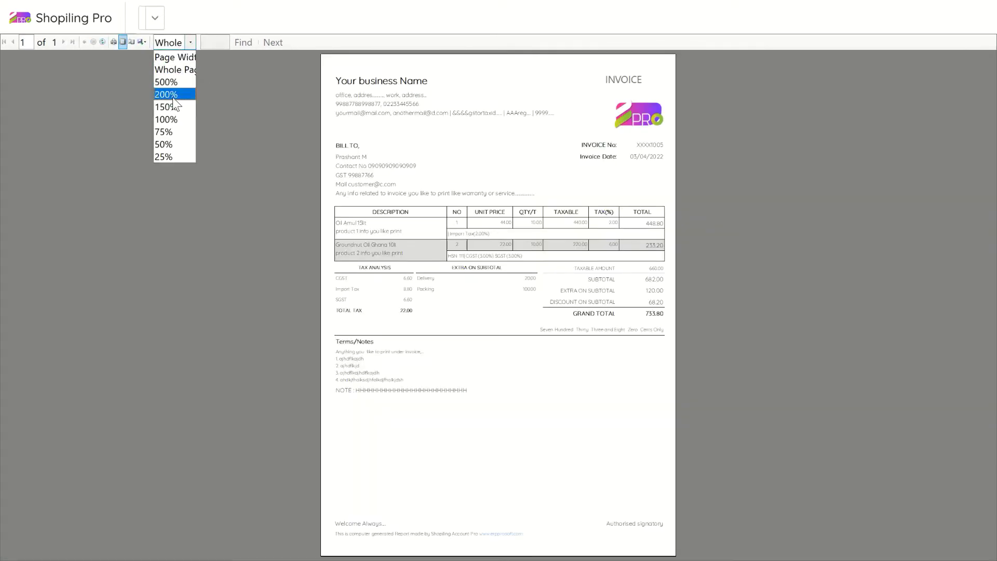
click(173, 120)
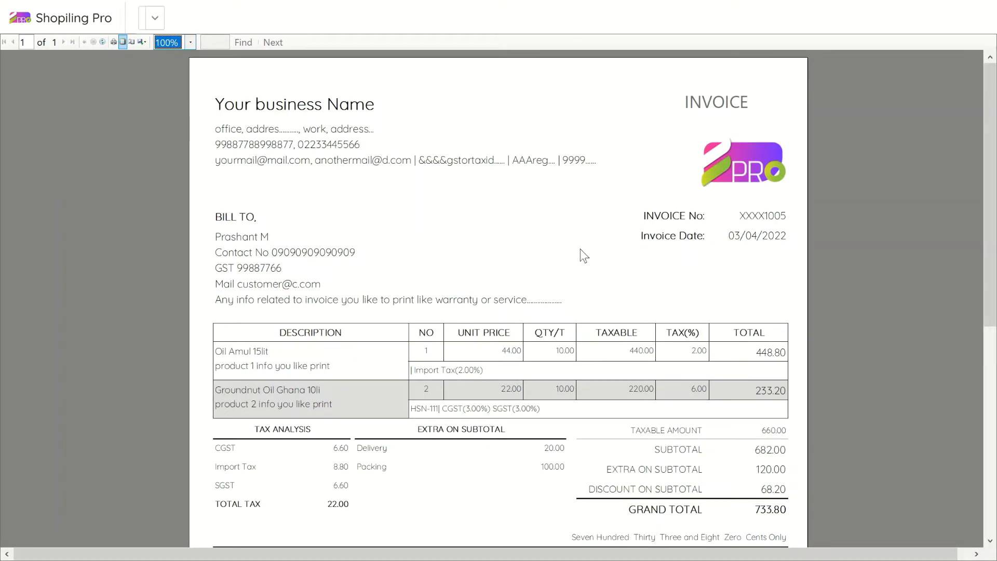
scroll(392, 208, down, 1)
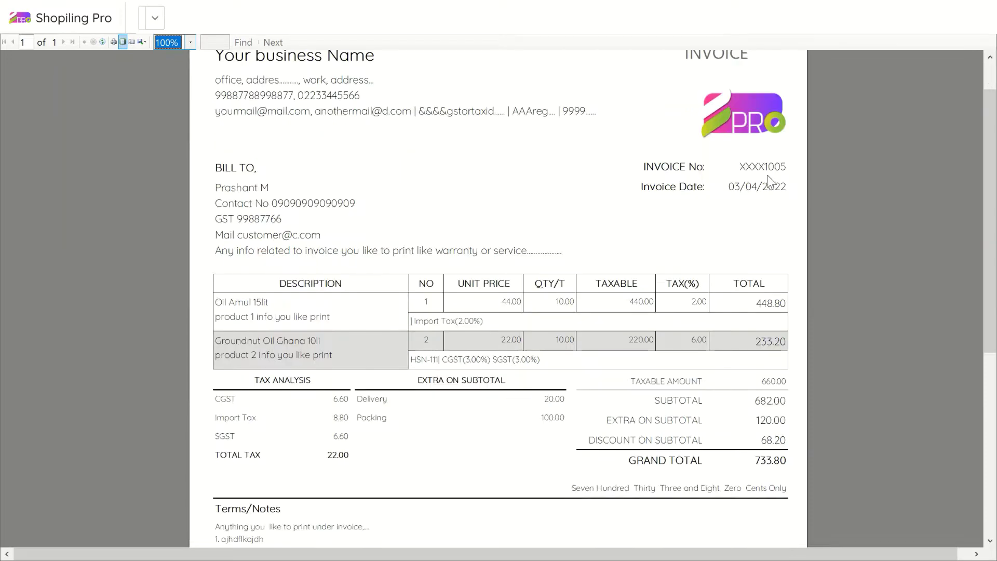
scroll(551, 250, down, 1)
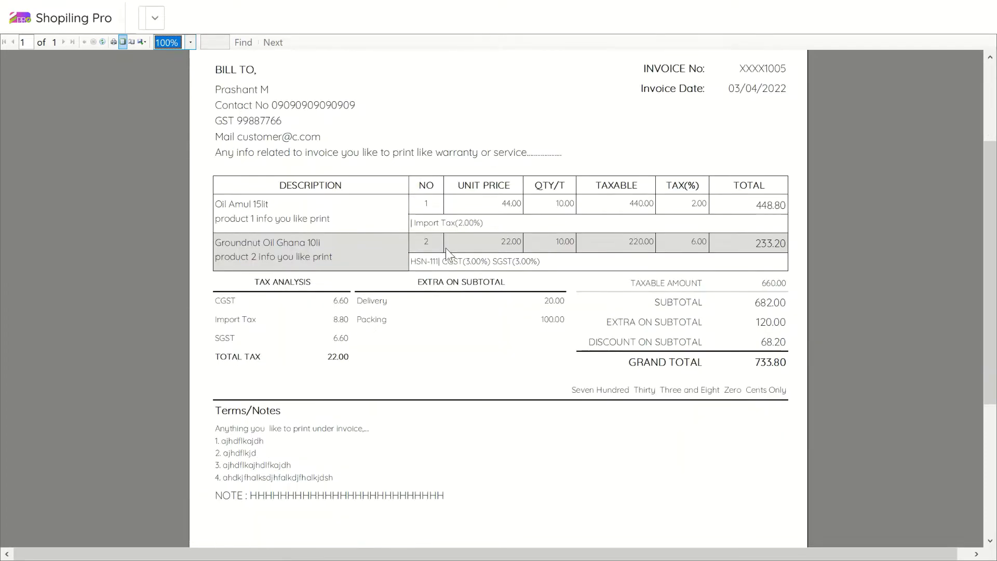
scroll(552, 250, down, 1)
scroll(534, 264, down, 1)
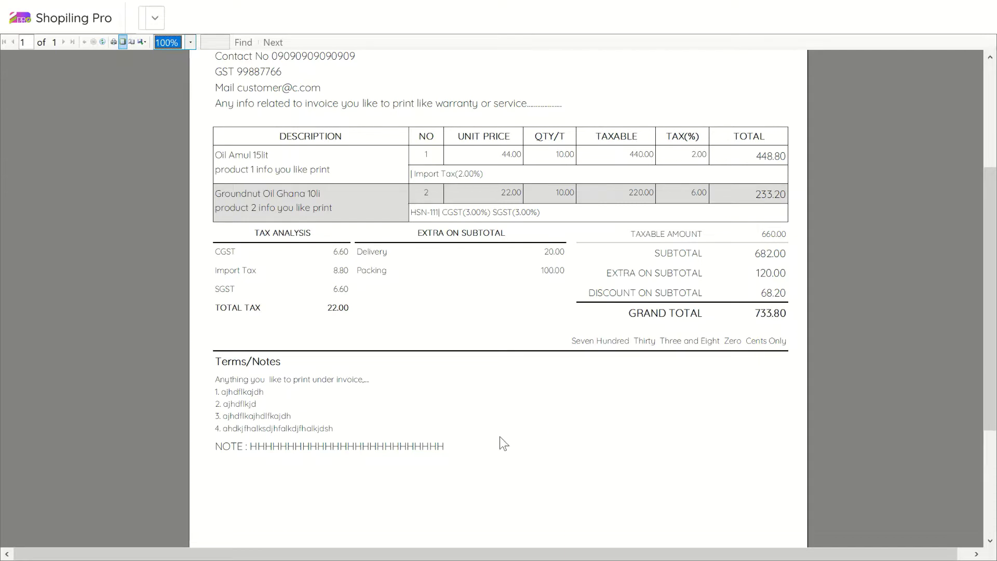
- In print settings, show Mail as the first and Contact No as the third account property
click(976, 4)
click(813, 17)
scroll(174, 223, down, 2)
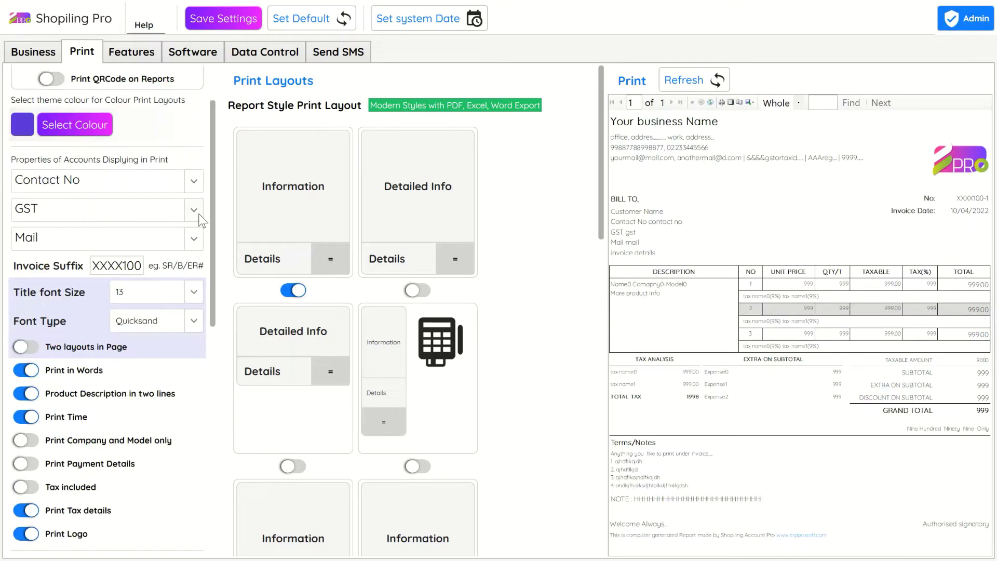
click(181, 145)
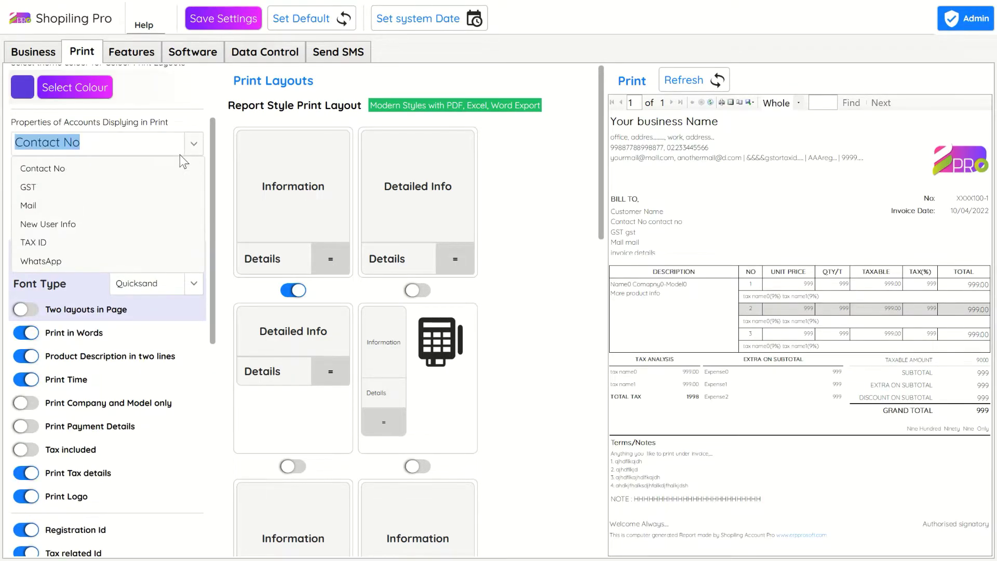
click(170, 206)
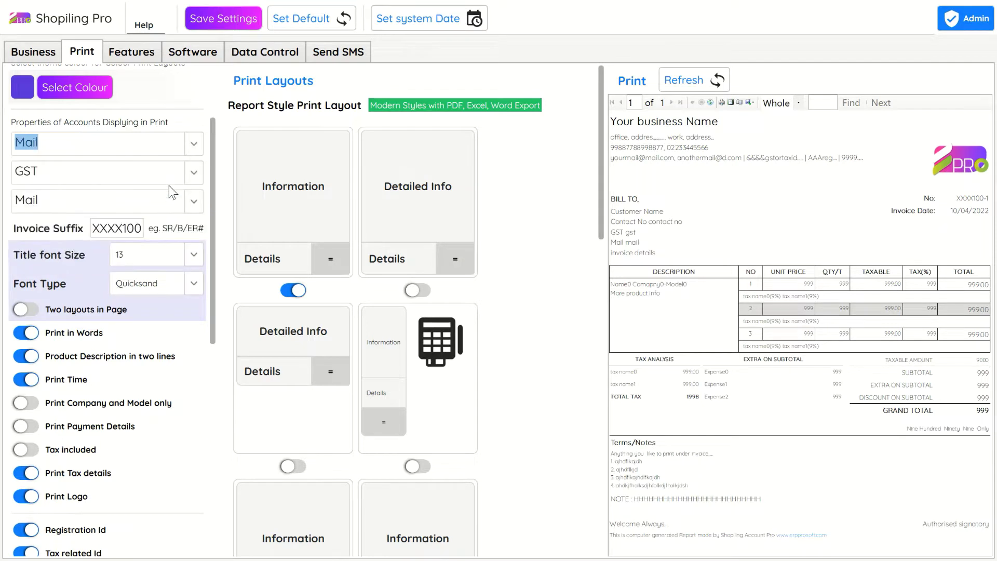
click(170, 195)
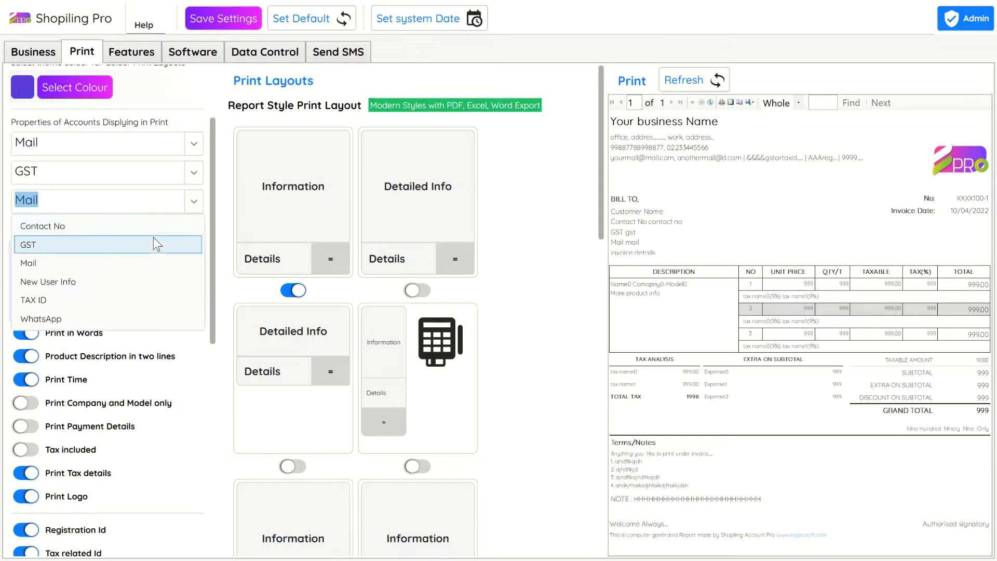
click(153, 234)
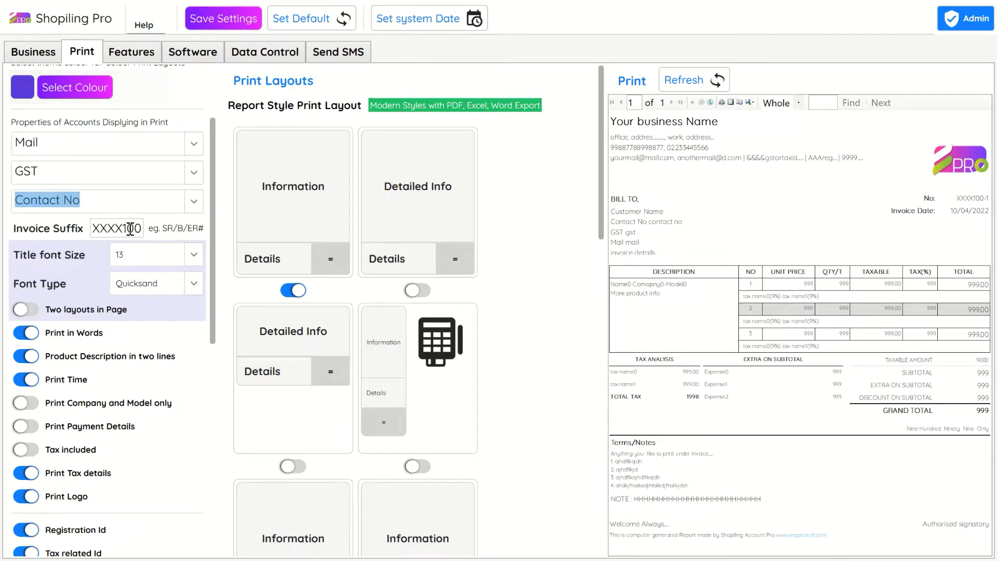
- Change the invoice suffix to XXXX1ABC
drag(127, 228, 149, 230)
text(11)
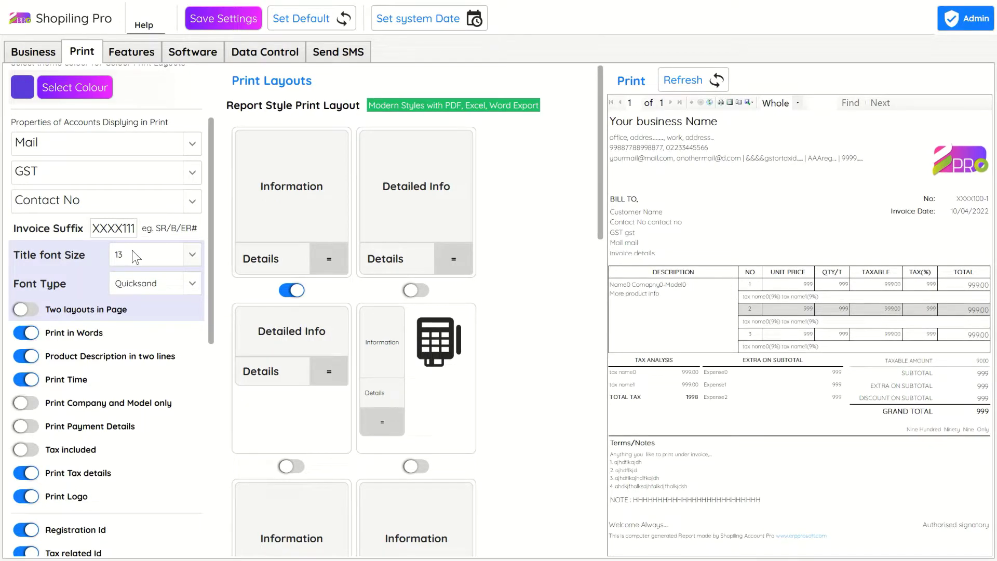
key(BackSpace)
key(BackSpace)
text(AC)
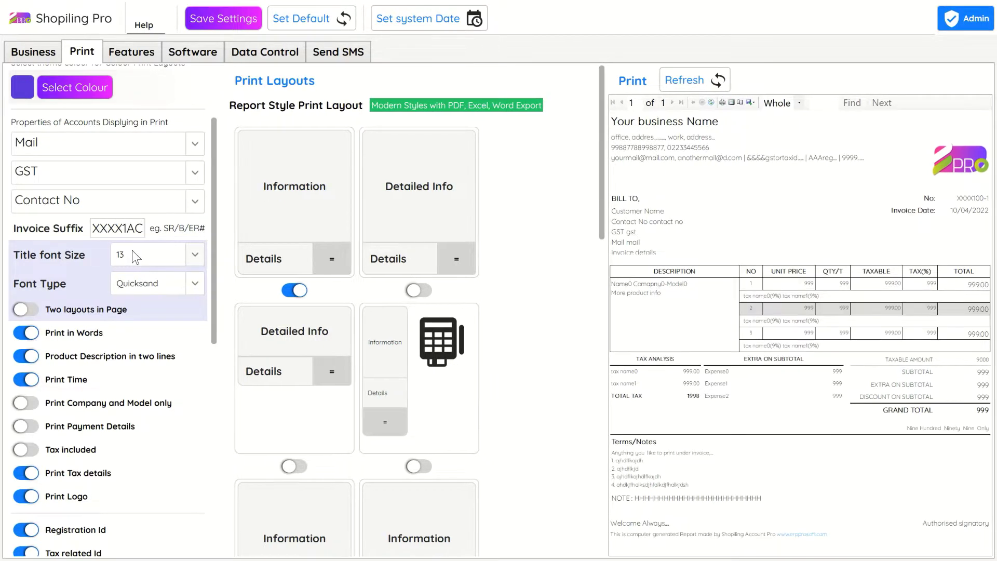
key(BackSpace)
text(BC)
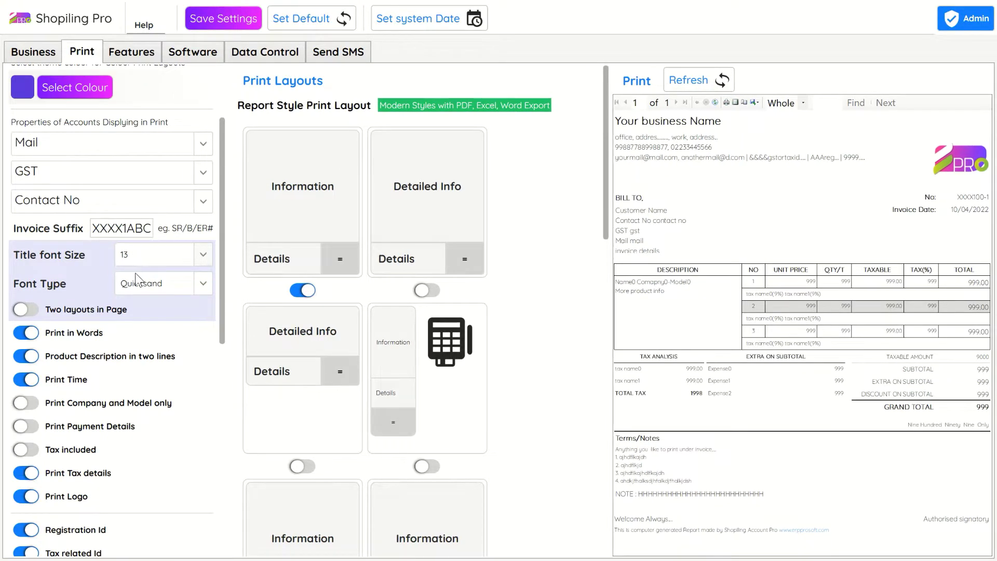
- Turn on the Detailed Info print layout and refresh the sample invoice preview
scroll(108, 371, down, 1)
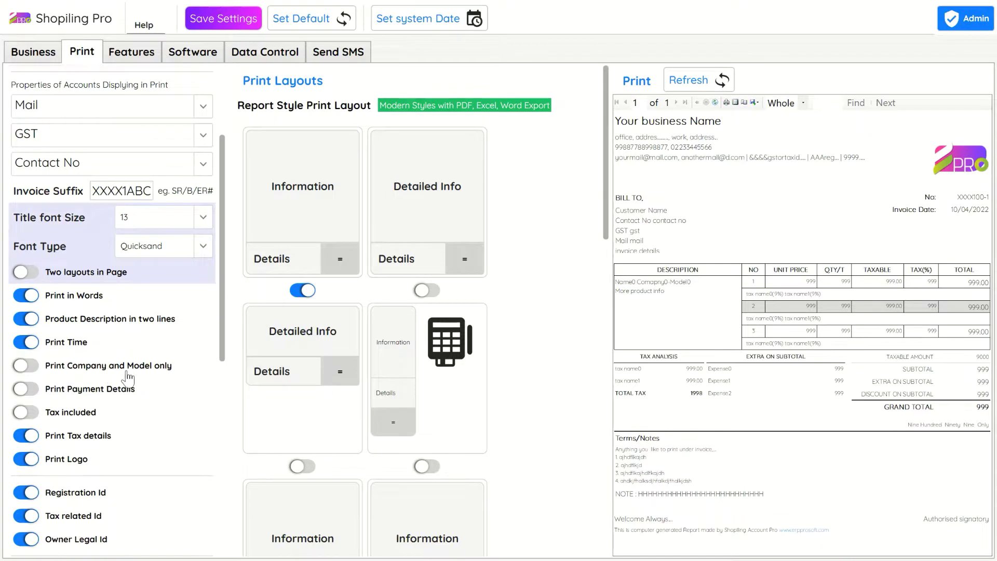
scroll(119, 378, down, 1)
scroll(112, 371, down, 1)
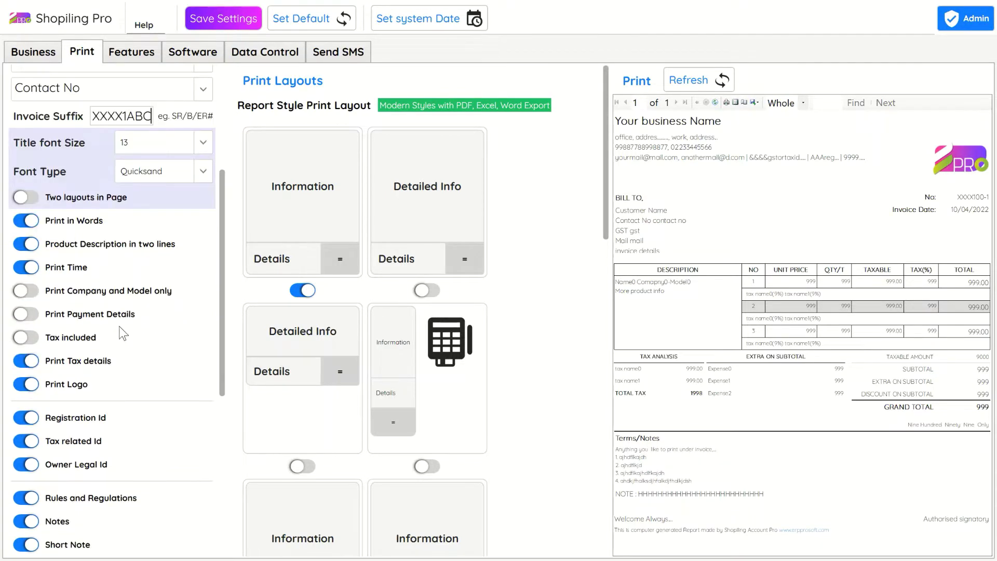
scroll(123, 335, down, 3)
scroll(124, 334, down, 6)
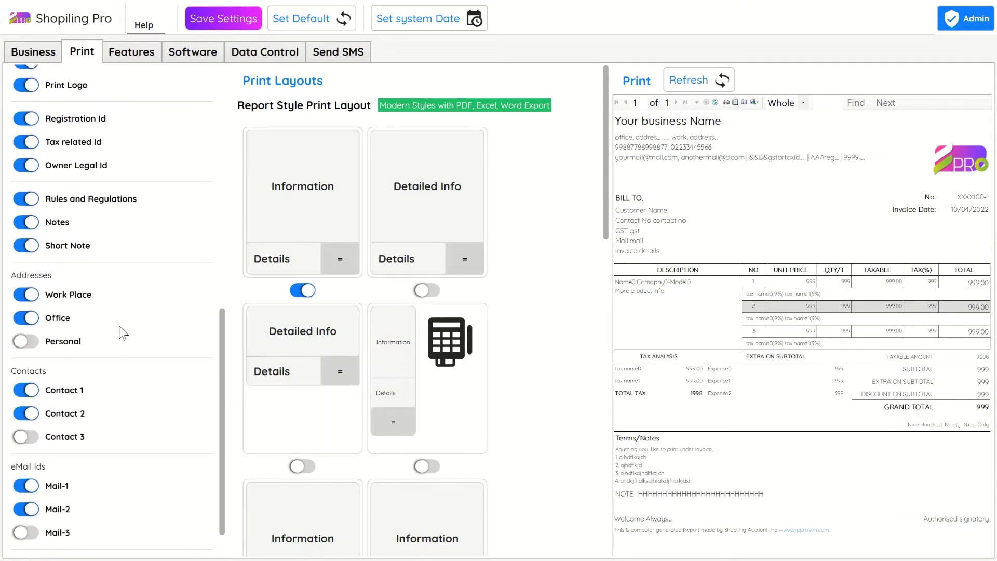
scroll(112, 420, up, 12)
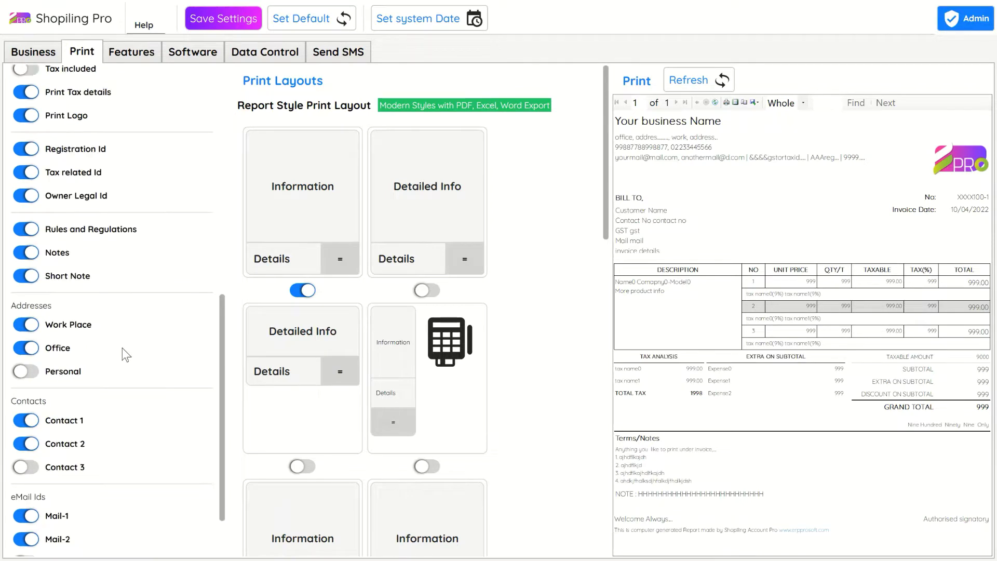
click(424, 291)
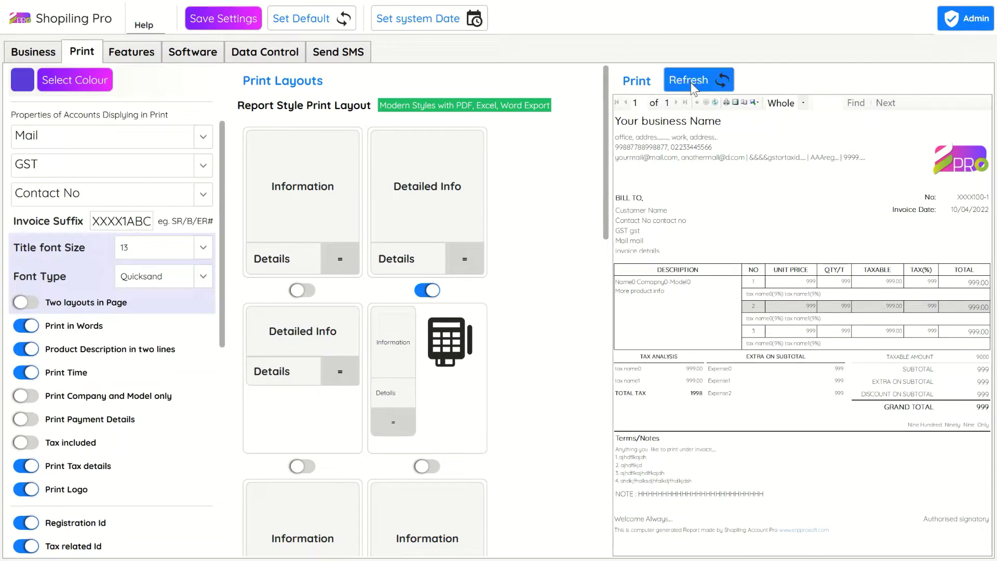
click(692, 86)
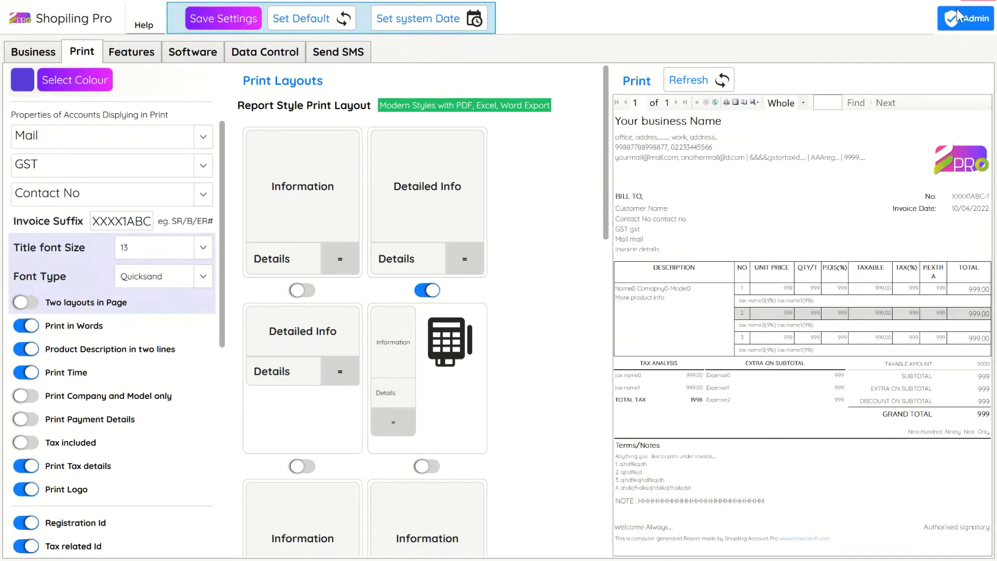
- Open the sale invoice's print preview and enlarge it to 150%
click(973, 2)
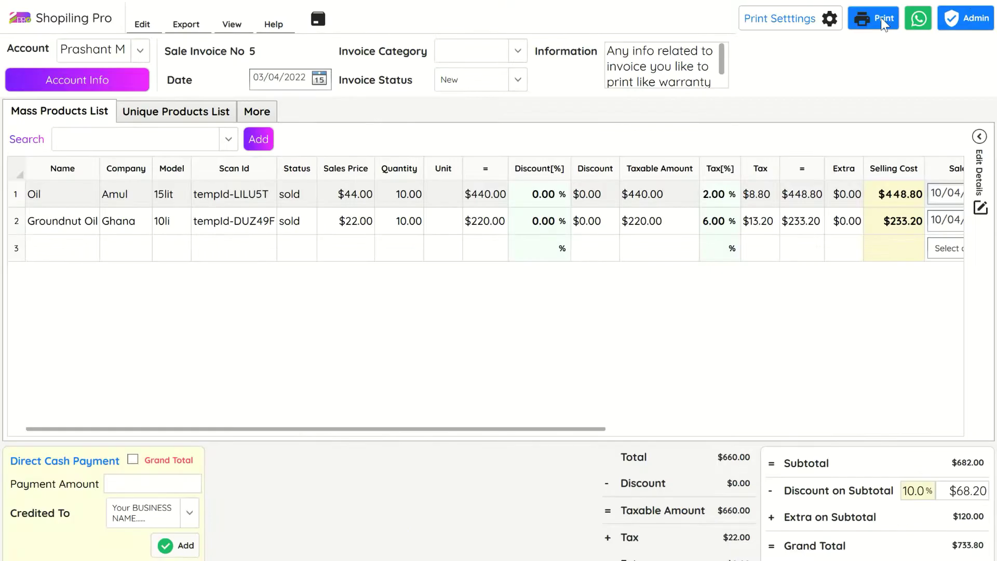
key(ctrl+p)
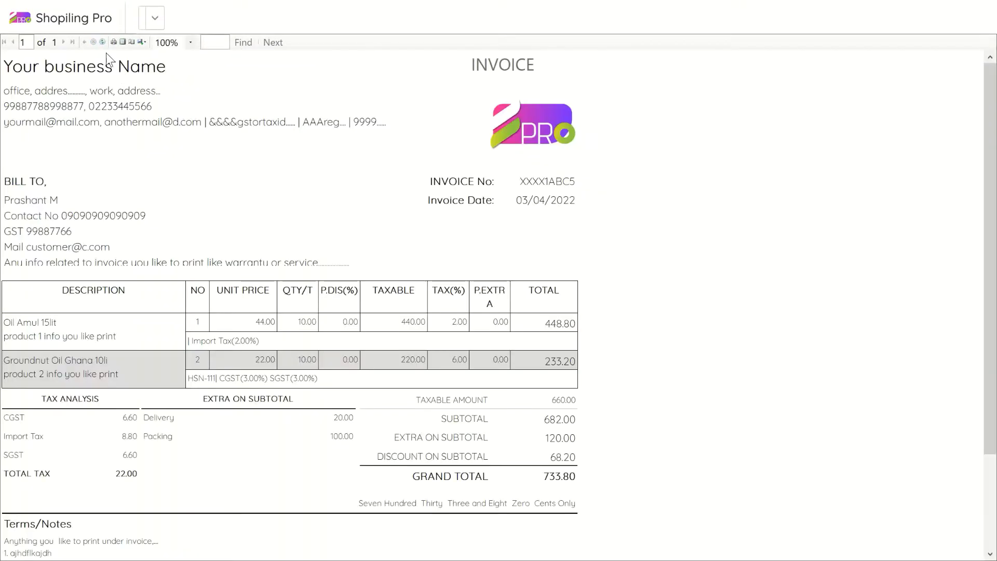
click(123, 42)
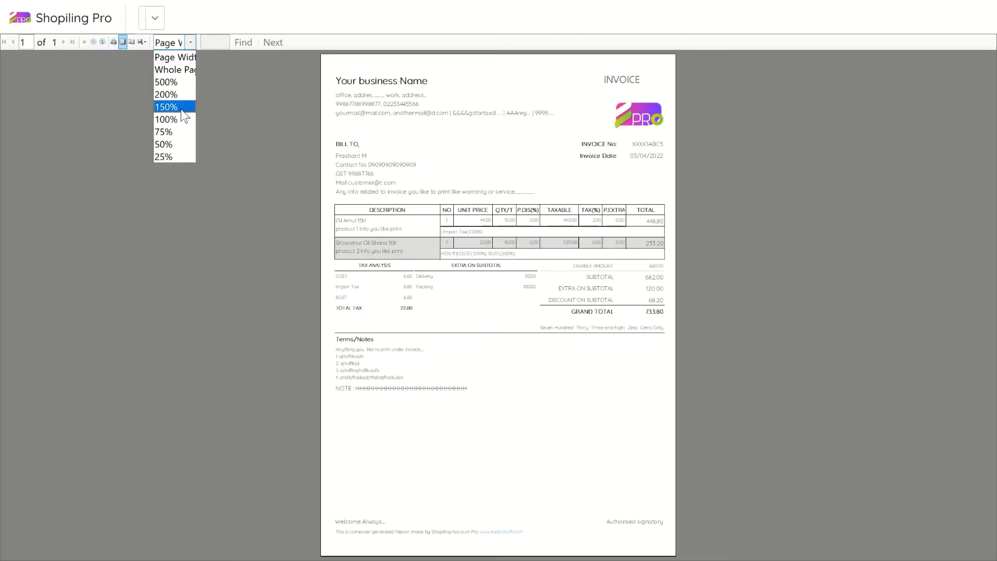
click(182, 119)
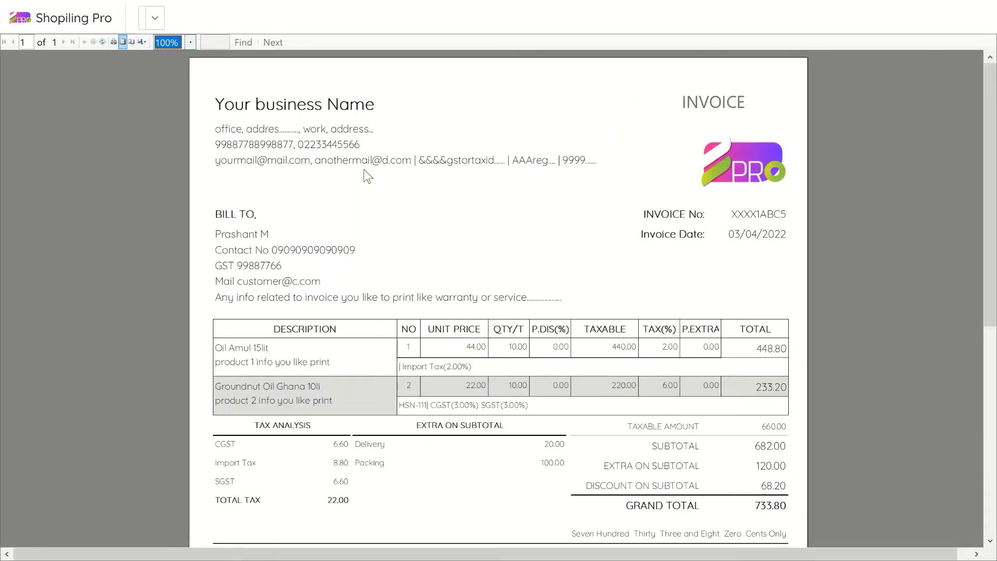
click(190, 42)
click(168, 86)
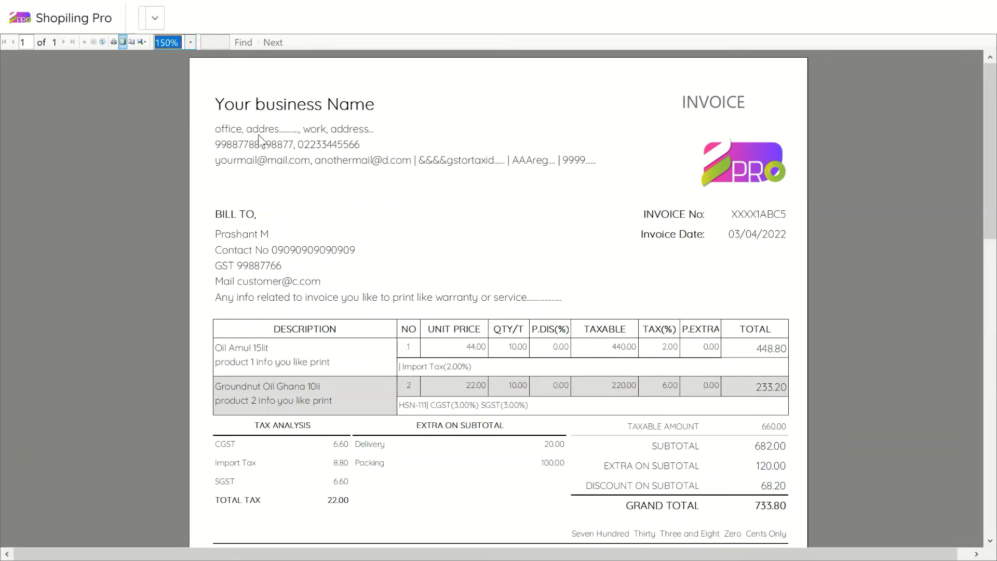
- Scroll the detailed invoice down to the Terms/Notes and NOTE line below the 733.80 total
scroll(575, 296, down, 3)
scroll(578, 292, down, 1)
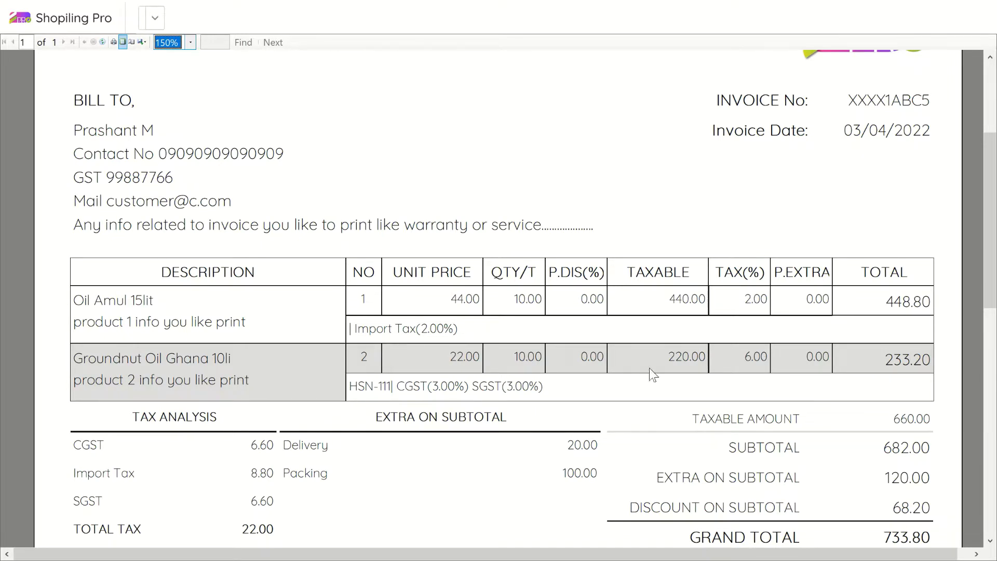
scroll(385, 369, down, 4)
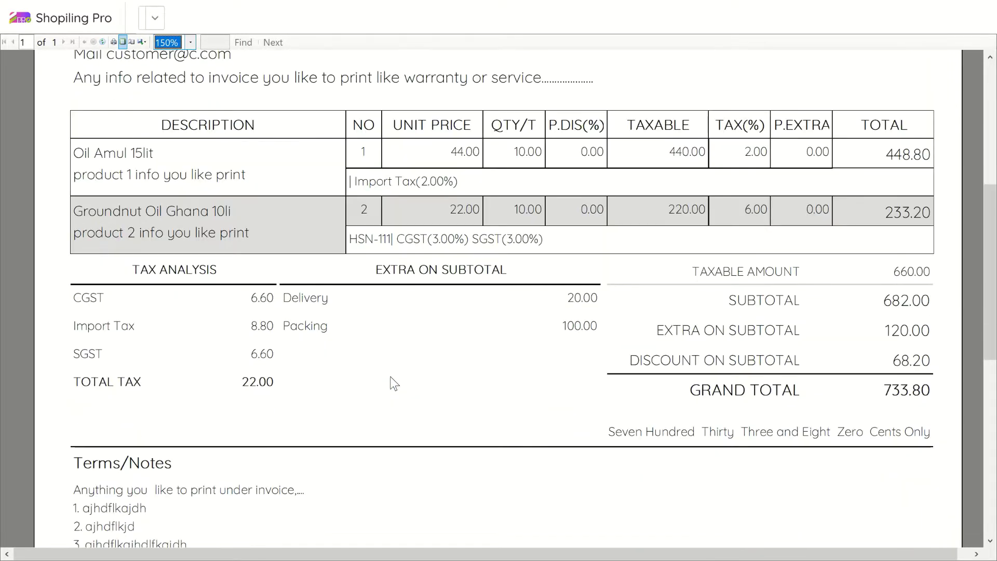
scroll(394, 383, down, 1)
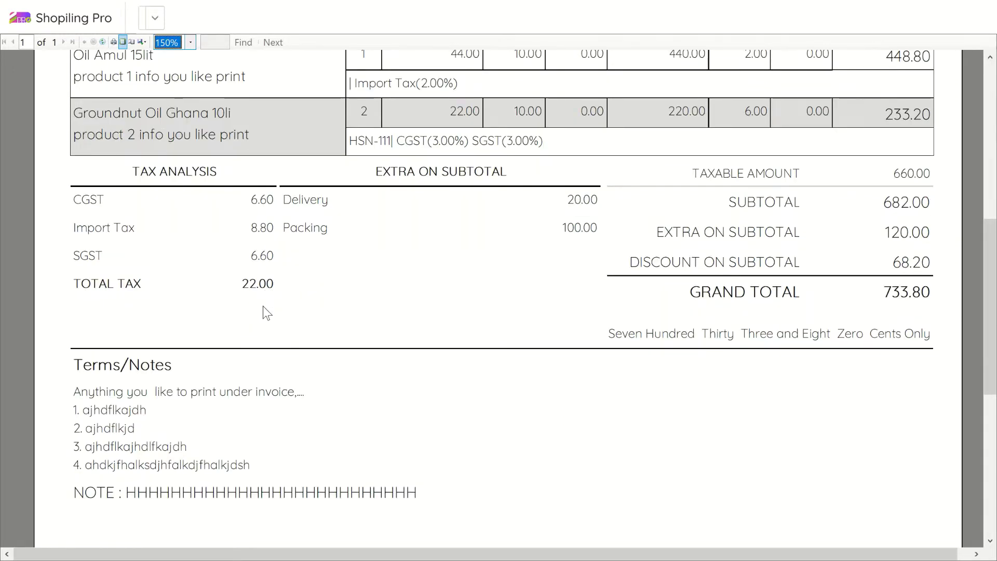
scroll(268, 370, down, 8)
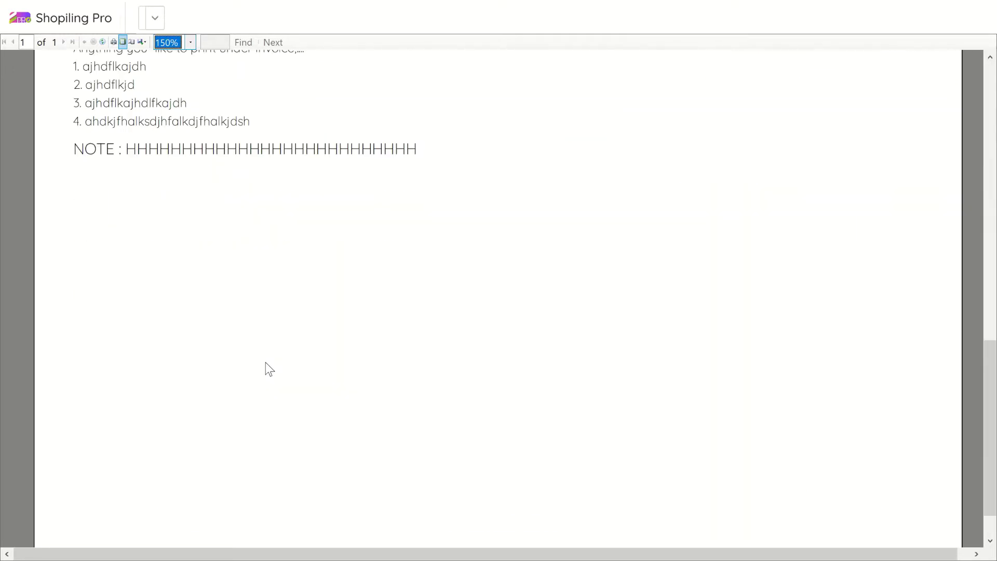
- Switch to the compact Detailed Info print layout, save the setting and refresh the preview
click(986, 3)
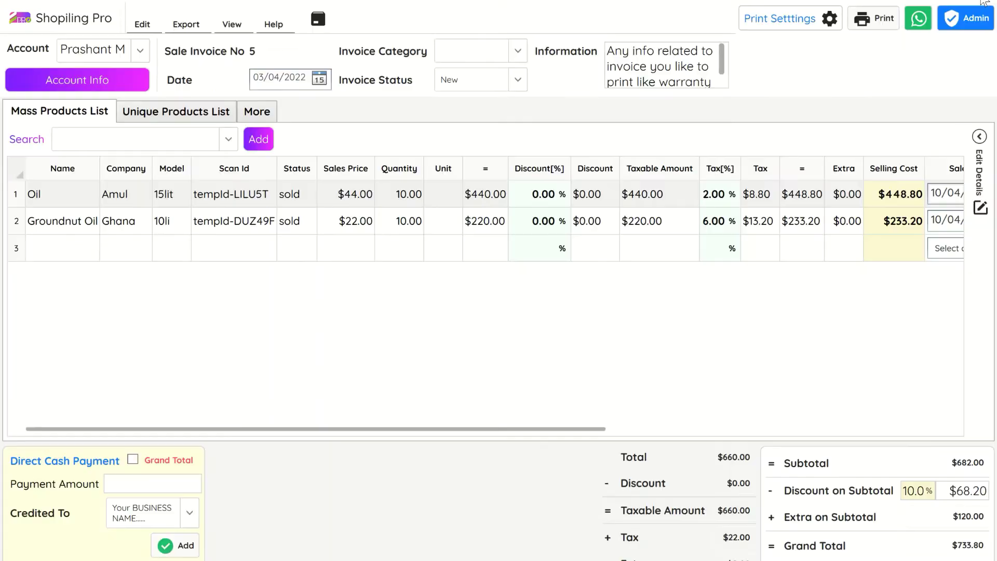
click(823, 19)
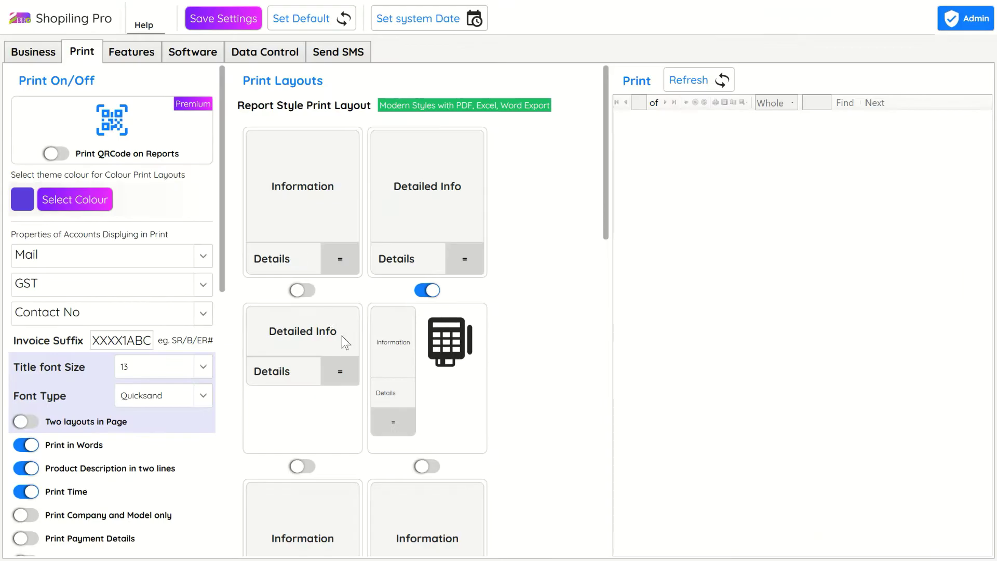
click(303, 466)
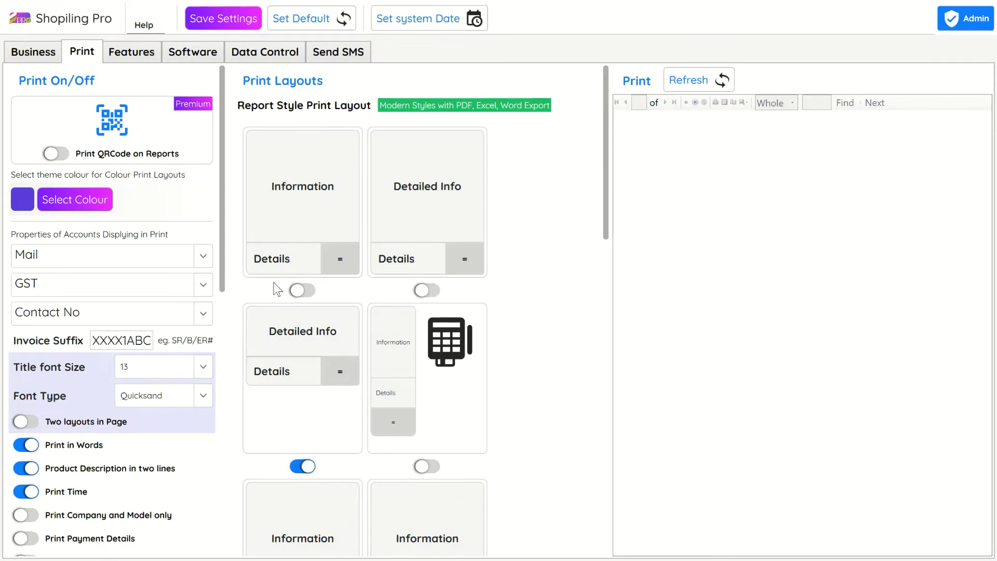
click(225, 21)
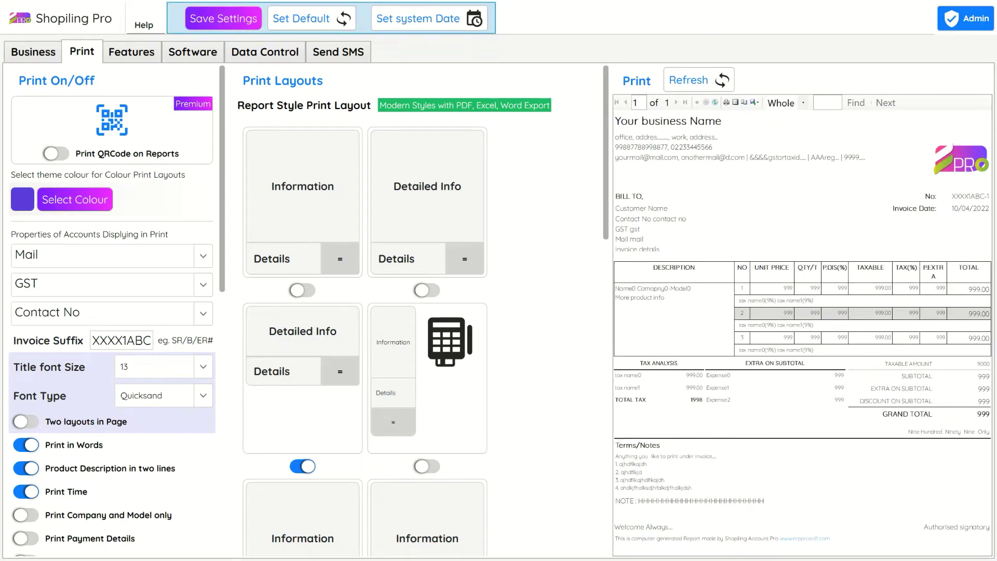
click(714, 82)
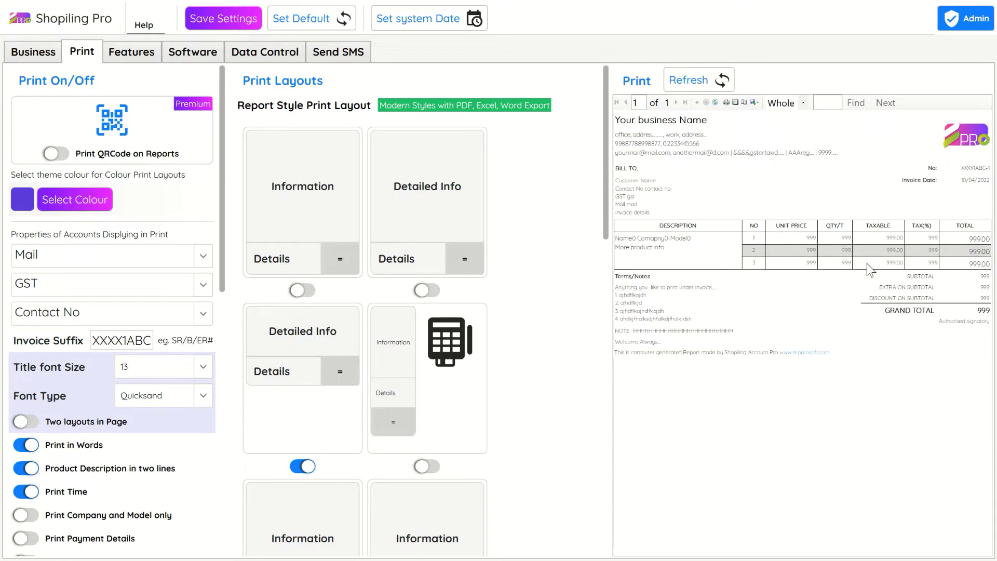
click(985, 1)
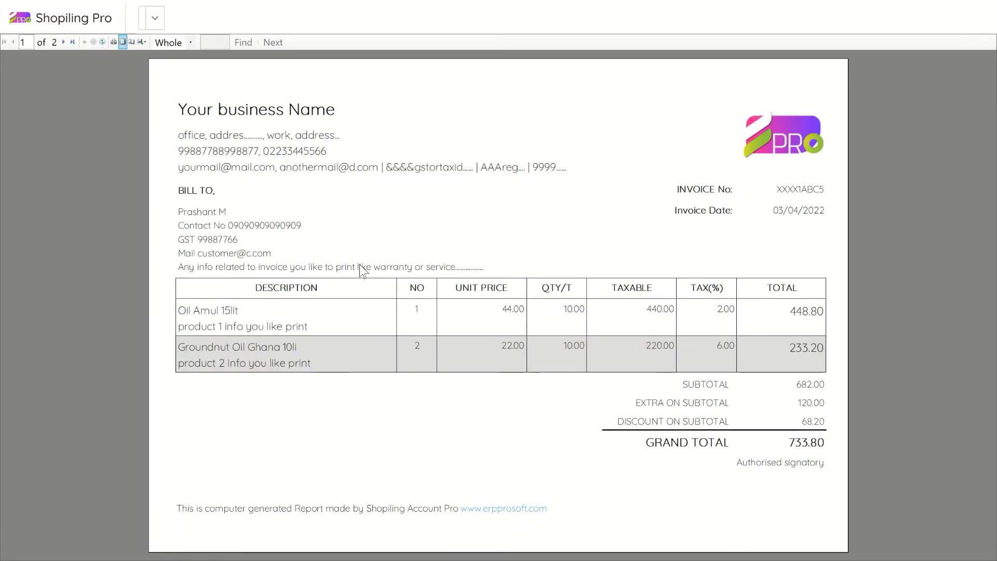
- Check the Excel, PDF and Word export formats, then close the invoice preview
click(141, 42)
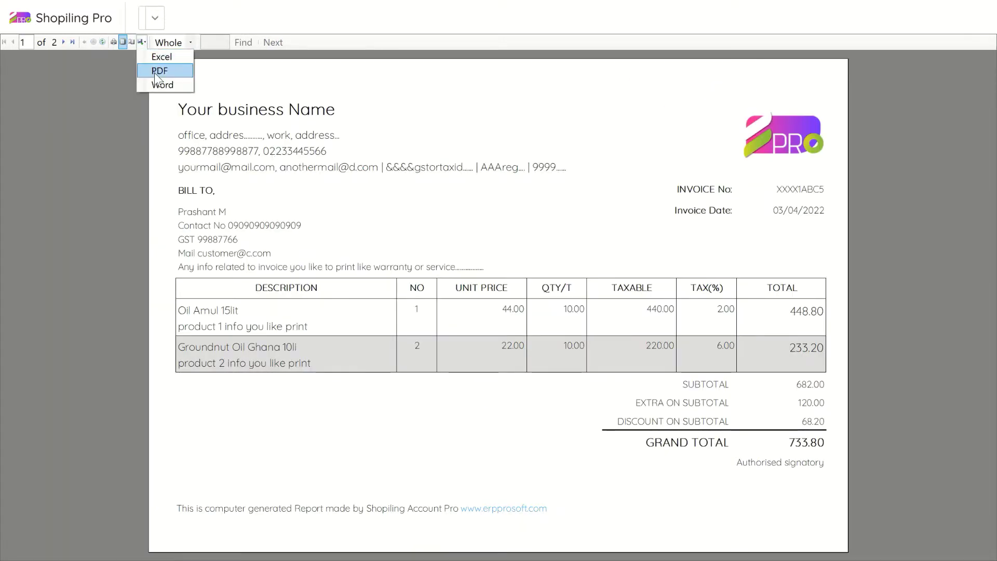
click(211, 83)
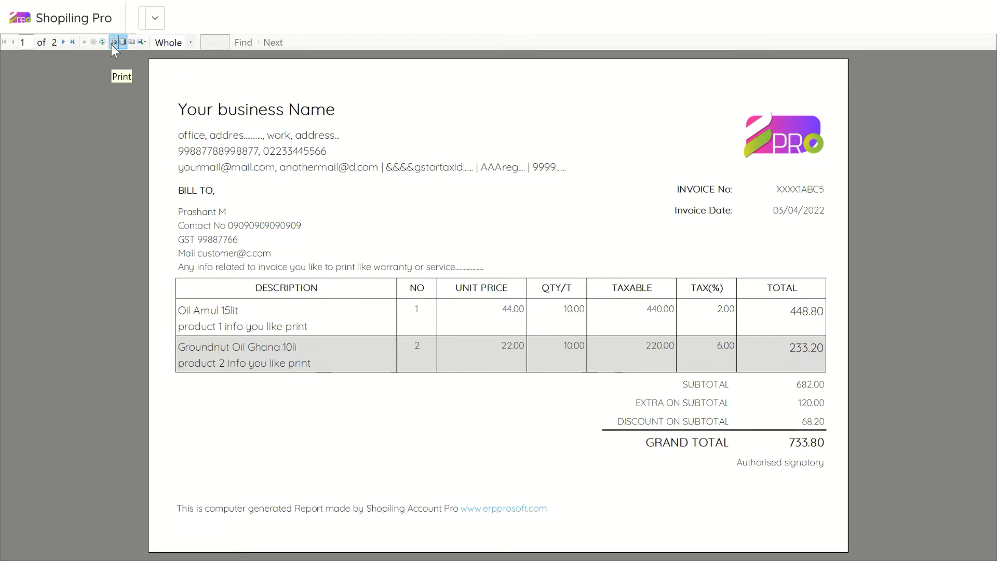
click(989, 3)
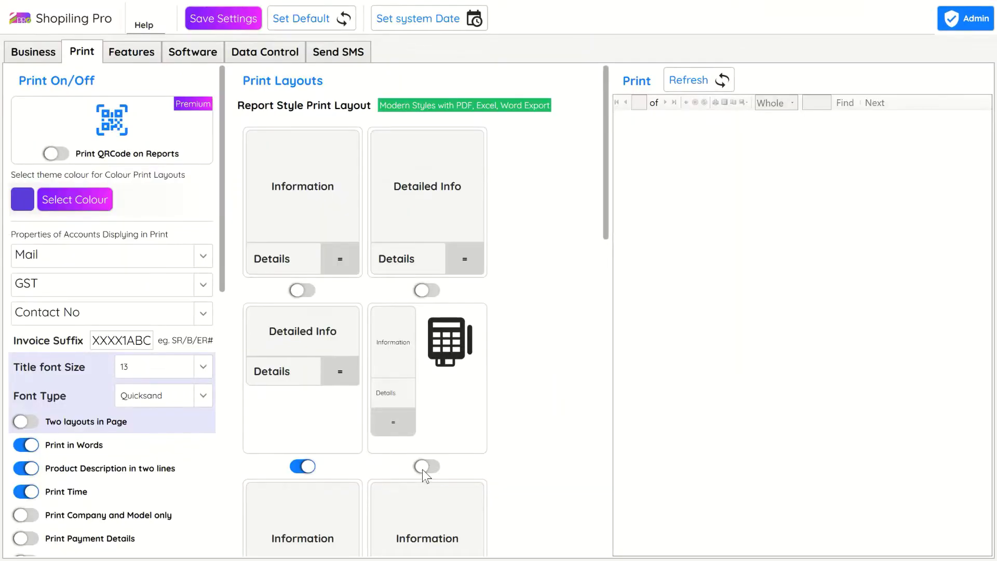
- Switch to the receipt-style print layout and refresh its sample preview
click(423, 467)
click(692, 81)
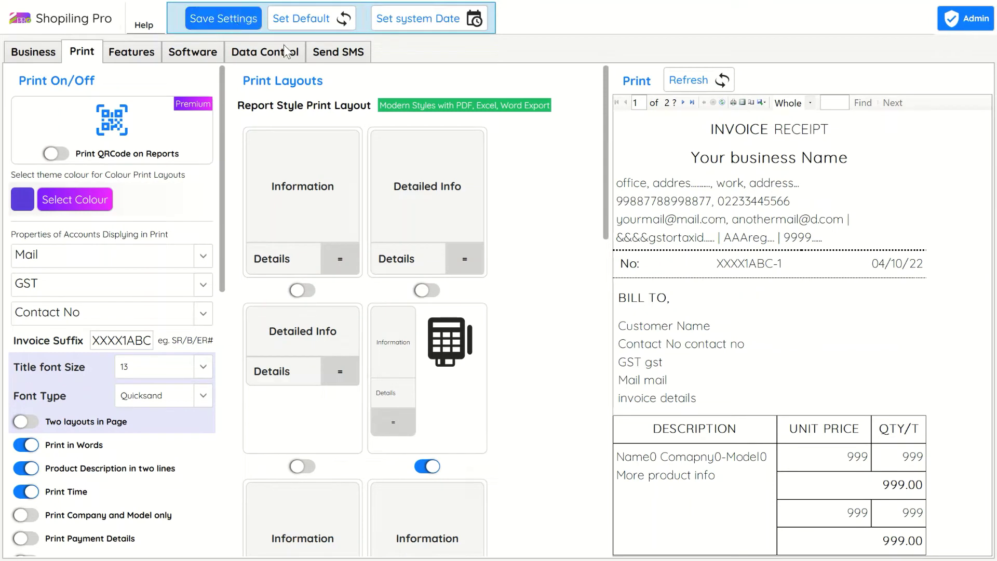
click(973, 2)
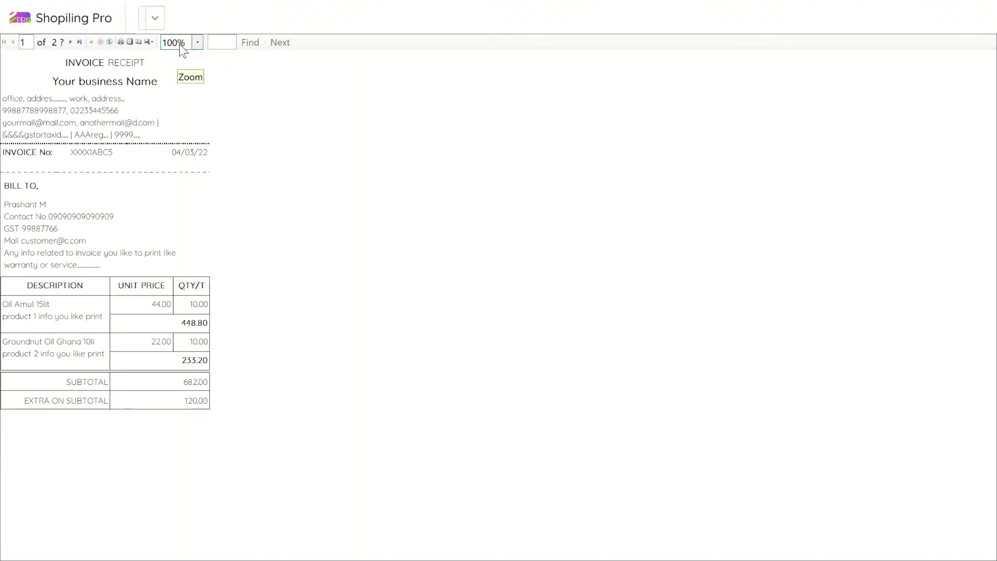
- View the receipt preview at 100%, then enlarge it to 150%
click(179, 46)
click(182, 123)
click(183, 46)
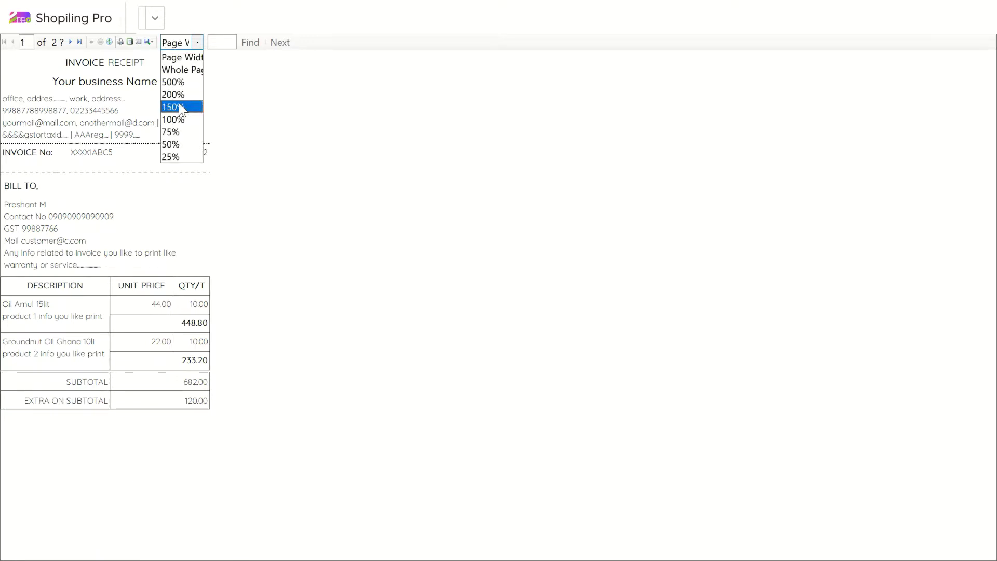
click(178, 104)
scroll(137, 132, down, 1)
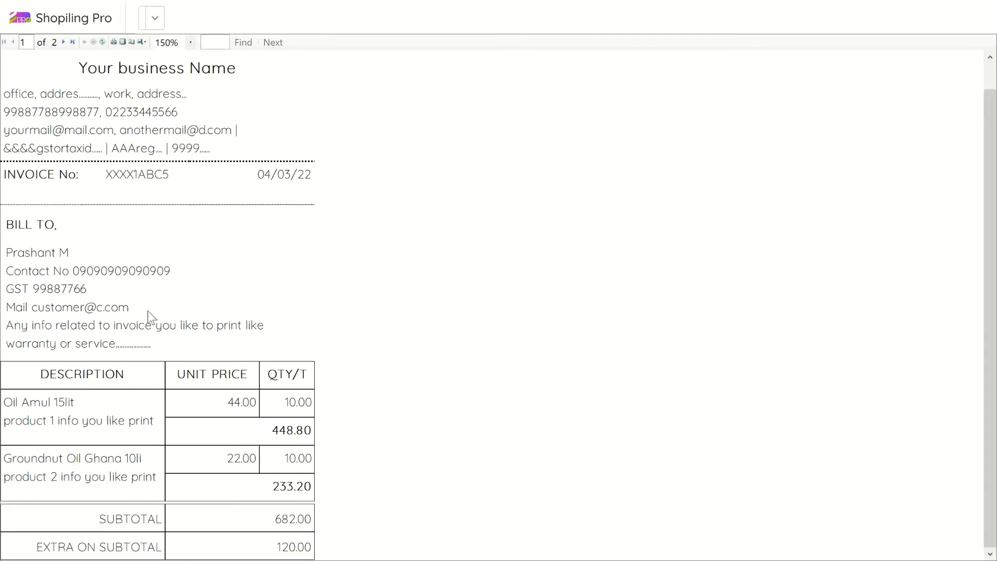
- Fit the whole receipt page in view and page through to its third page
click(121, 42)
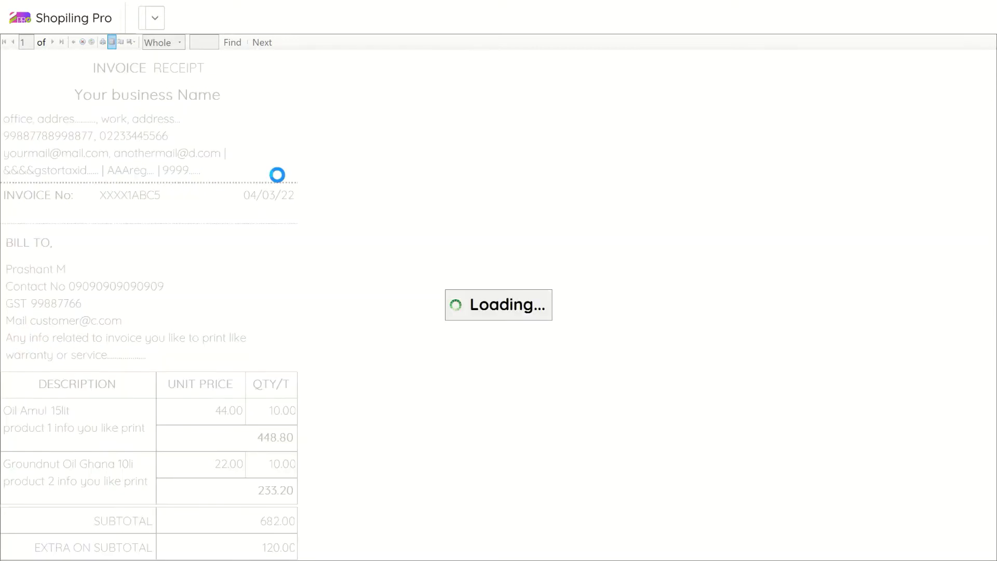
scroll(416, 211, down, 2)
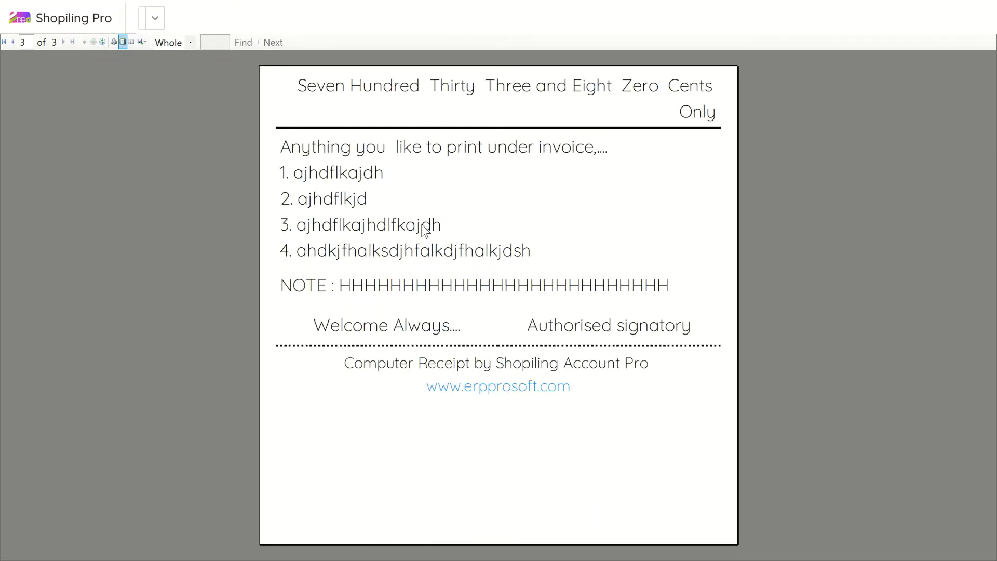
scroll(440, 244, up, 1)
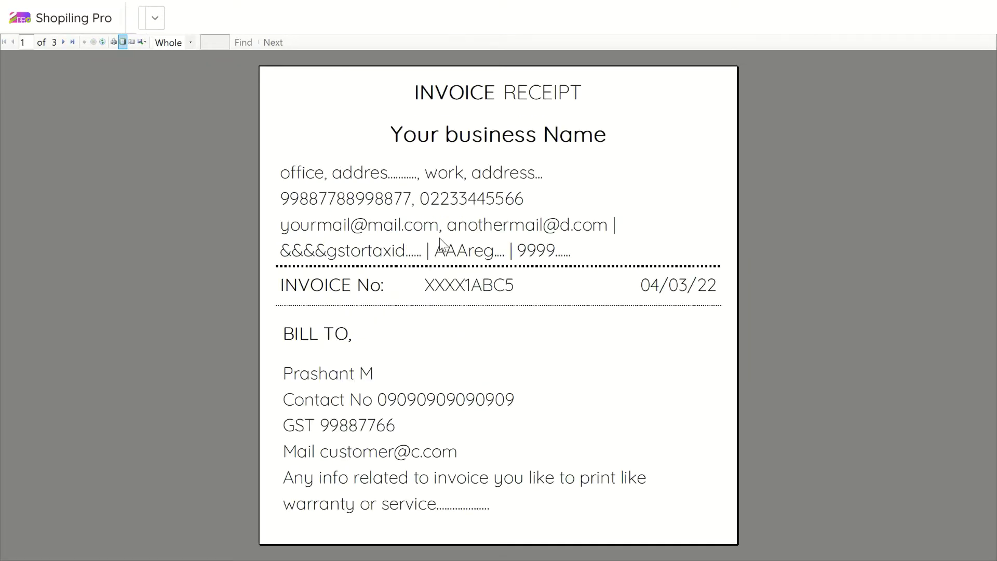
click(65, 42)
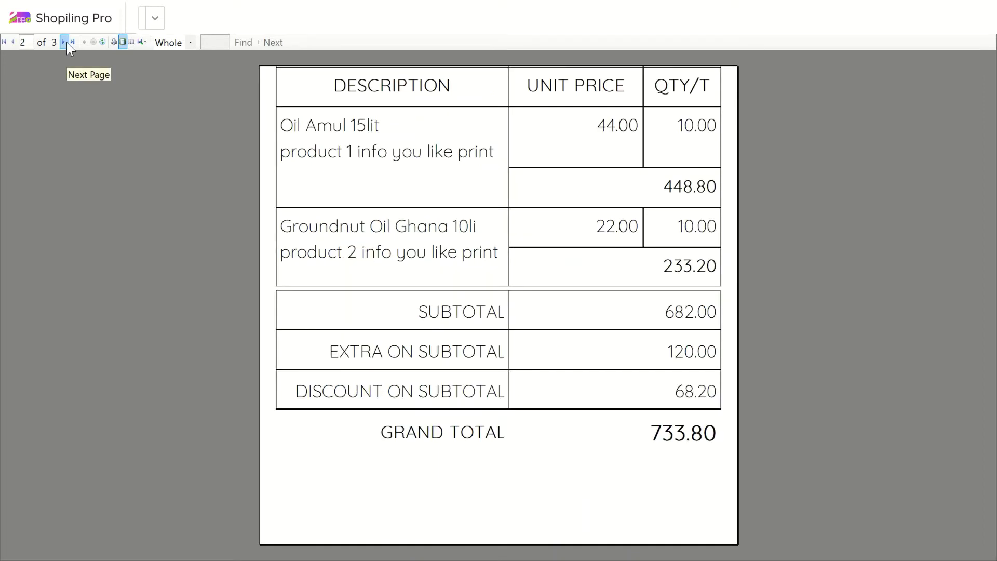
click(66, 42)
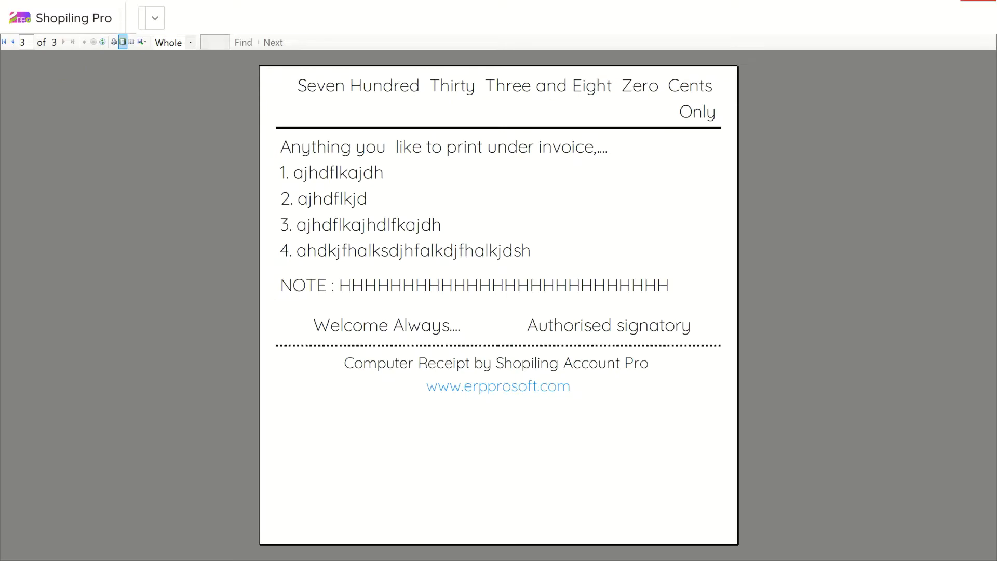
click(983, 2)
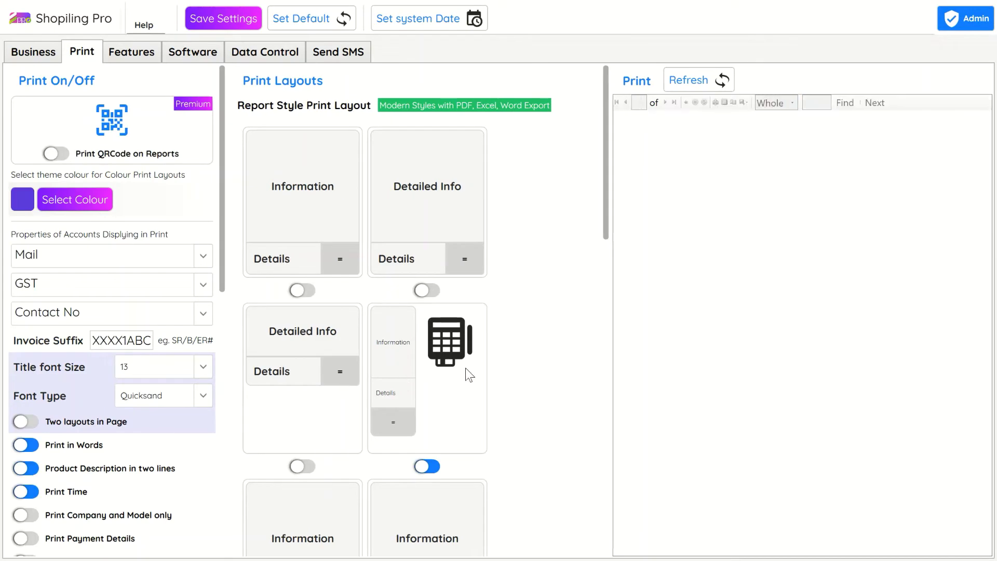
- Choose the Style 2 print layout, refresh it, and view the invoice as a printed page
scroll(494, 367, down, 8)
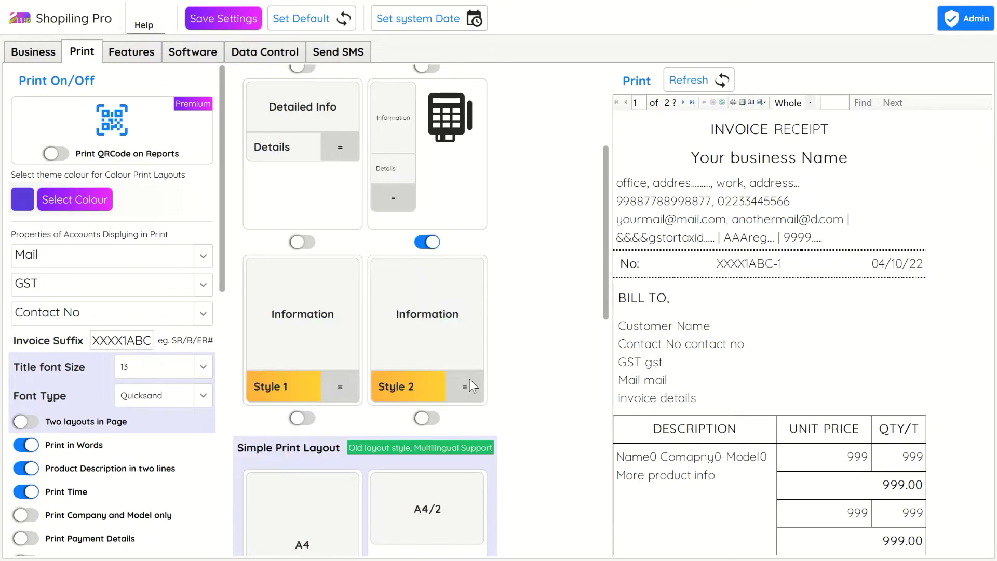
click(427, 418)
click(302, 418)
click(707, 82)
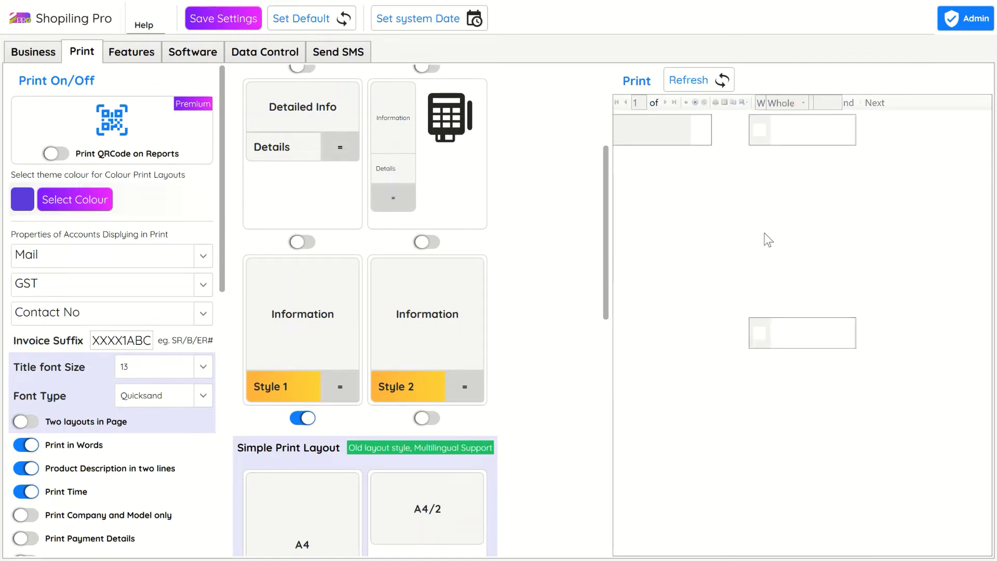
click(421, 418)
click(687, 80)
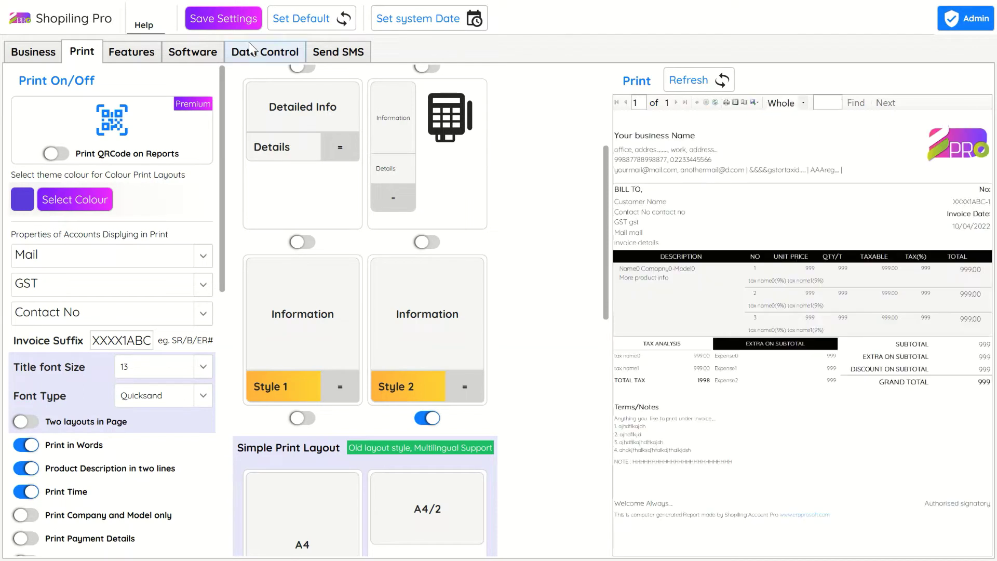
click(976, 7)
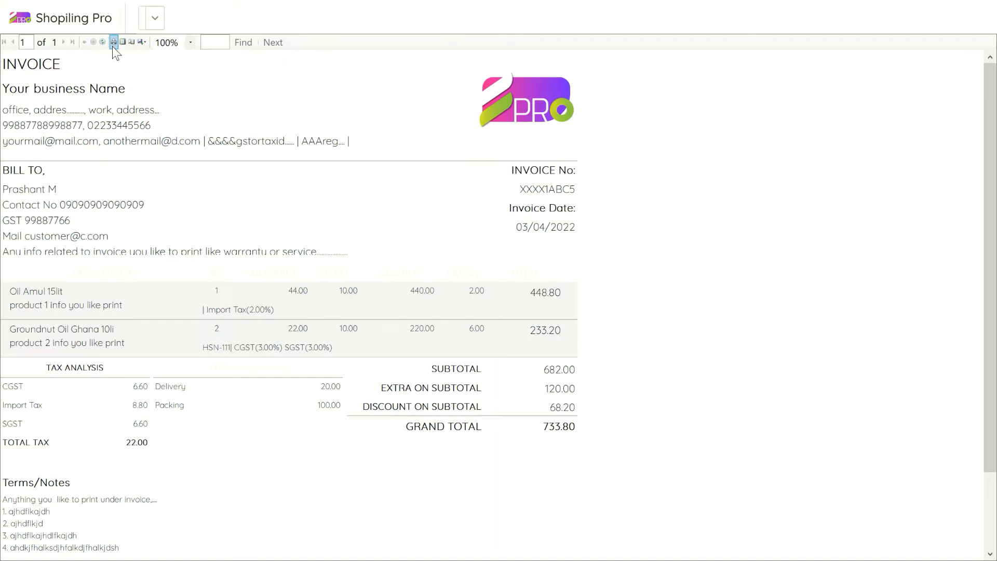
click(112, 45)
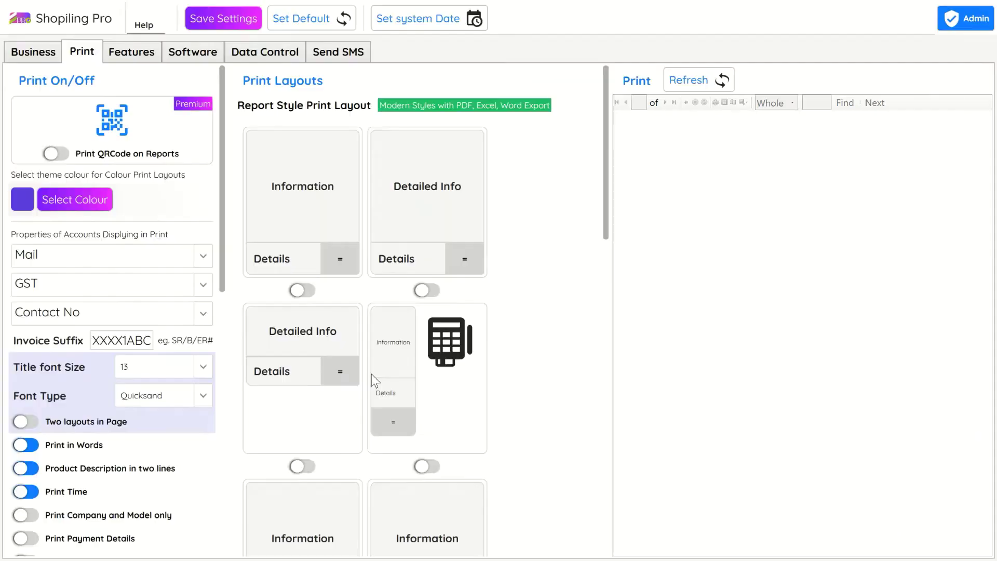
- Try the Detailed Info and A4 layouts, then settle on the simple A4/2 print layout
click(302, 467)
scroll(456, 395, down, 2)
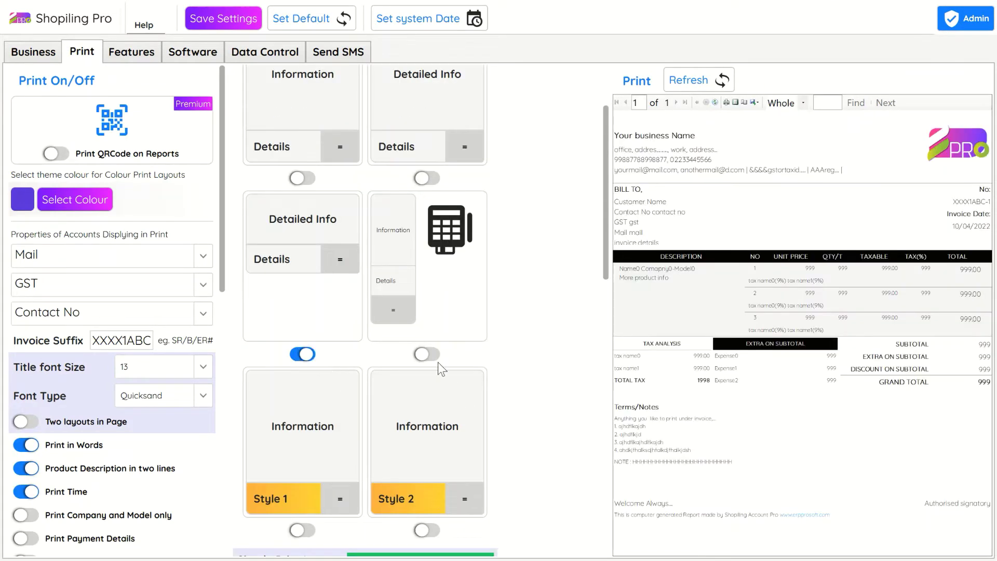
scroll(440, 360, down, 5)
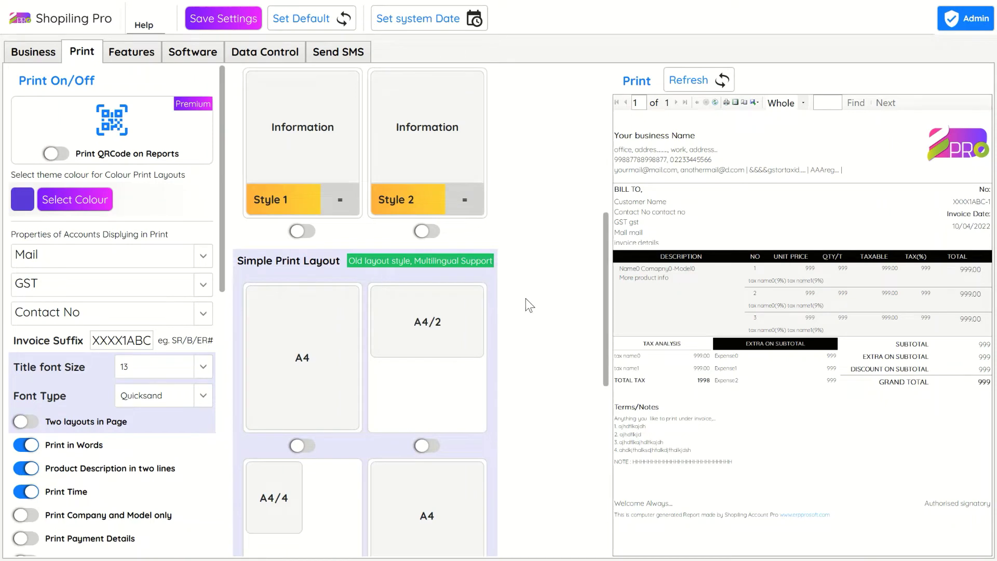
scroll(316, 442, down, 3)
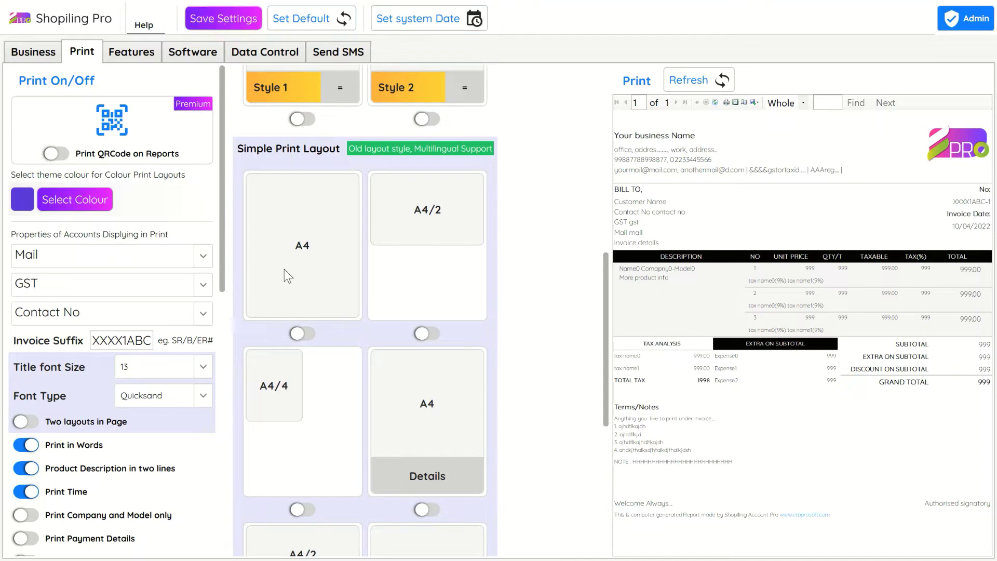
click(299, 334)
scroll(407, 249, down, 1)
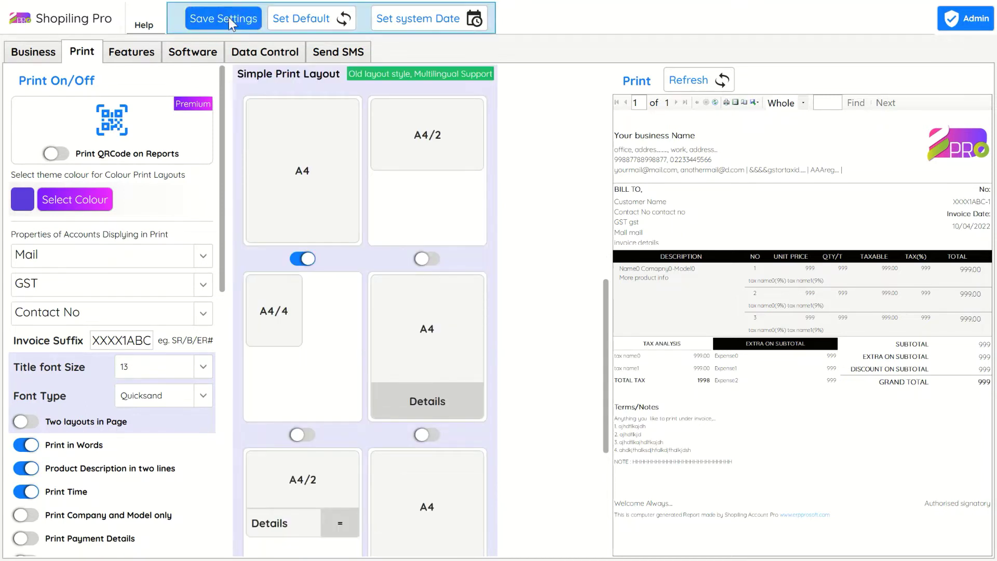
click(426, 258)
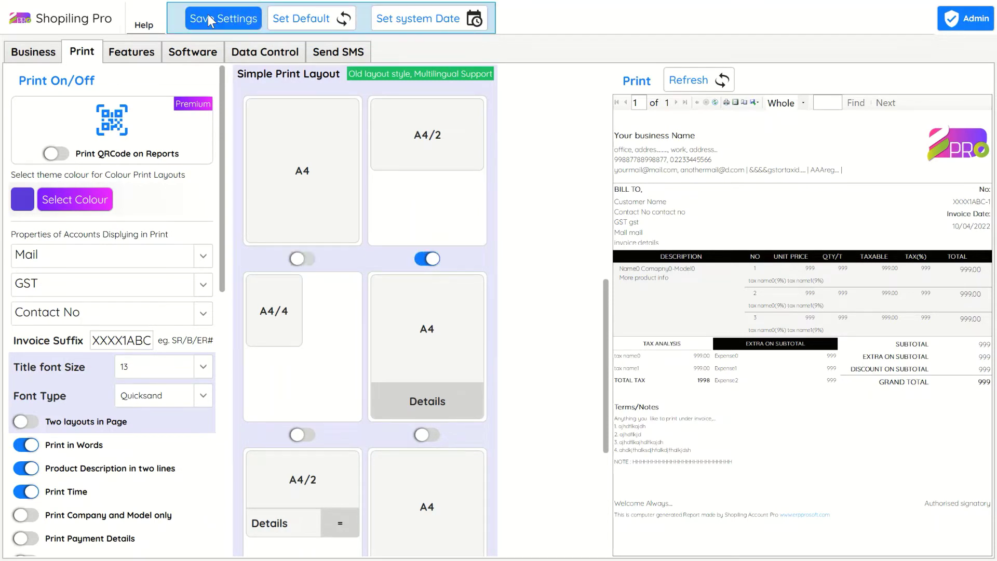
click(979, 7)
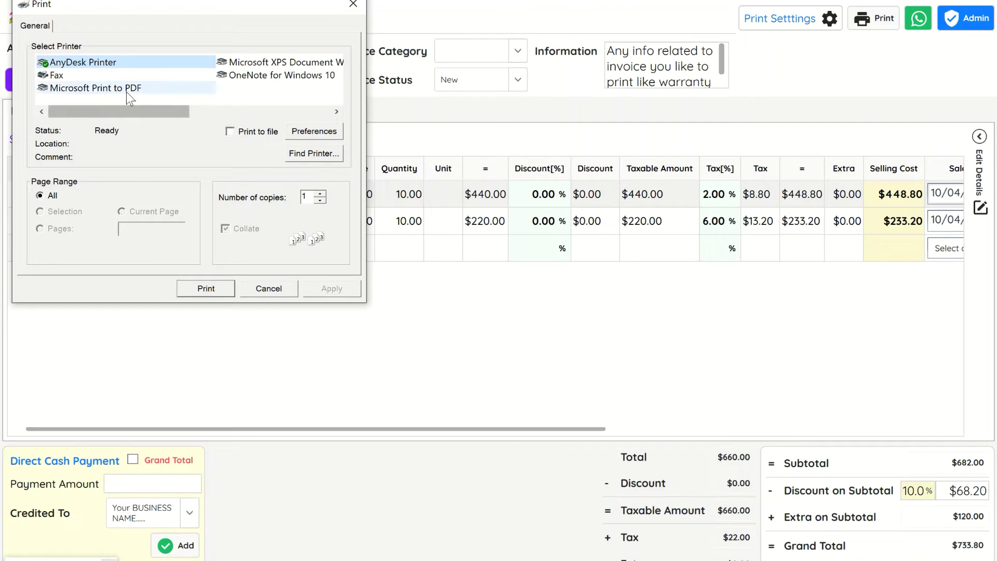
- Confirm printing, then view the magnified A4/2 invoice preview down to the grand total
click(206, 288)
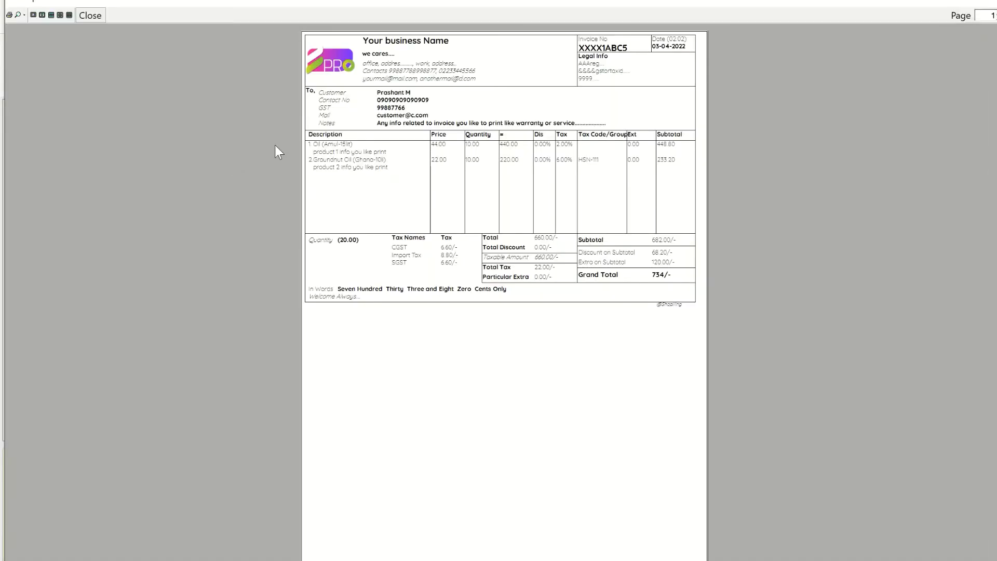
click(24, 15)
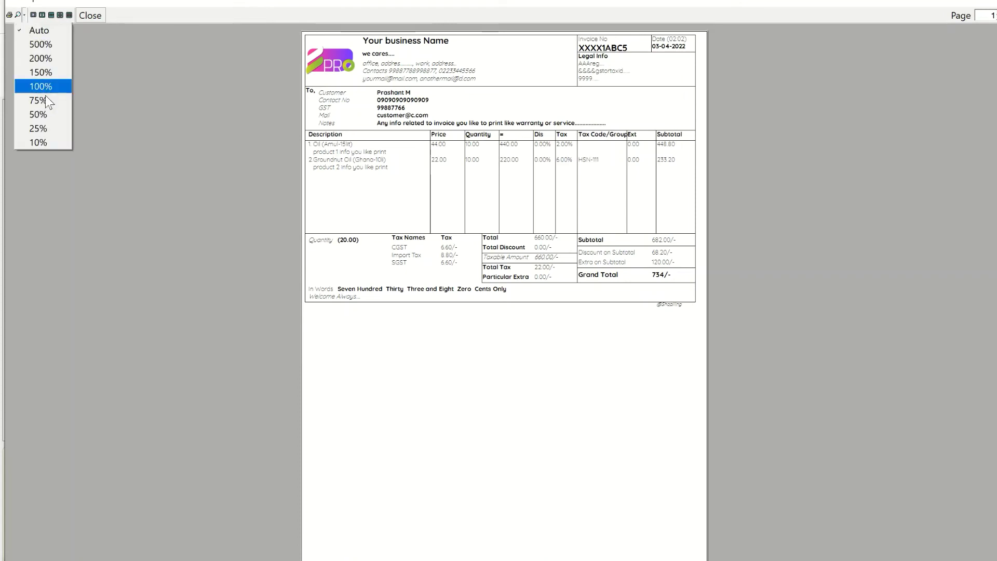
click(45, 74)
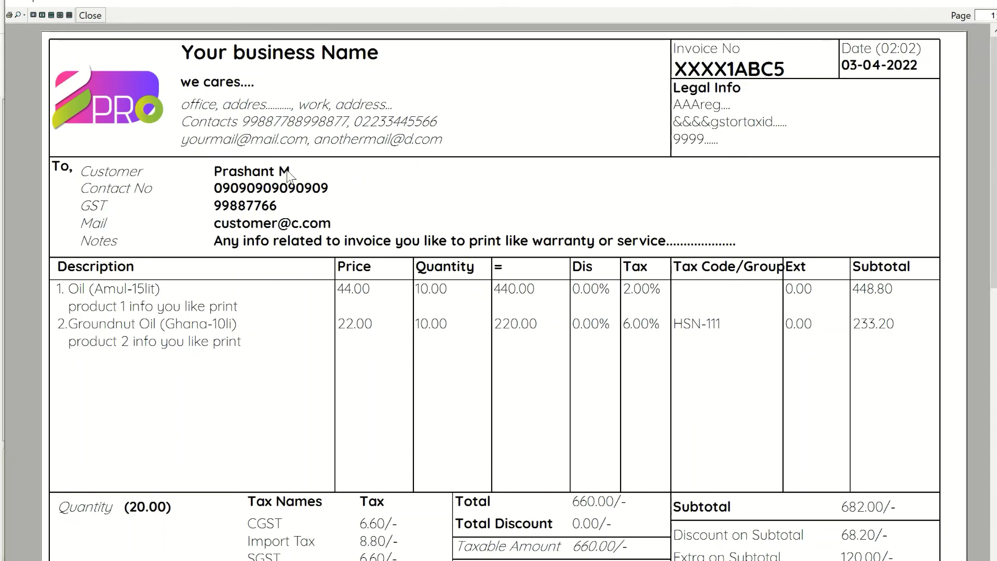
mouse_move(994, 149)
mouse_down()
mouse_move(990, 220)
mouse_move(980, 139)
mouse_up()
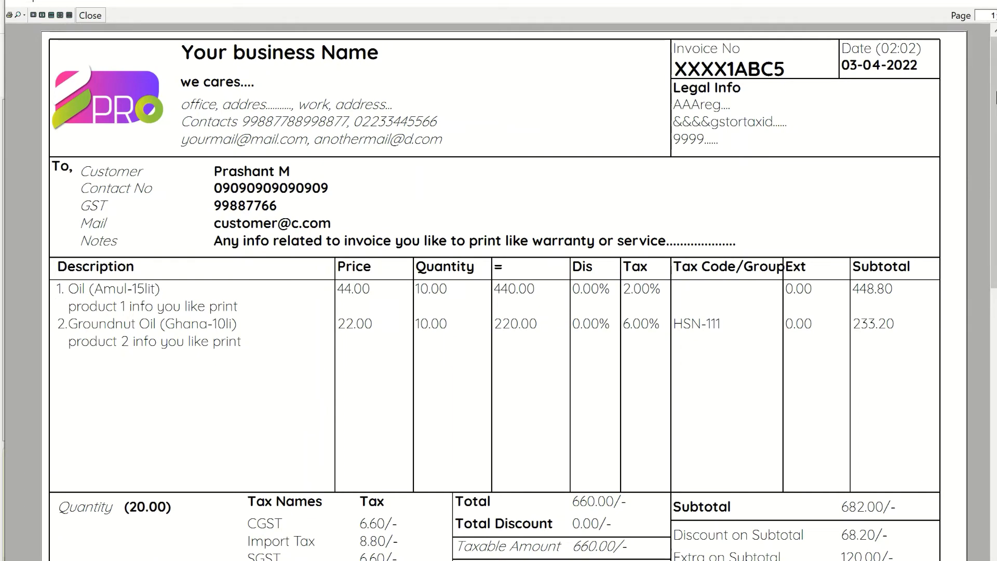
drag(980, 140, 988, 206)
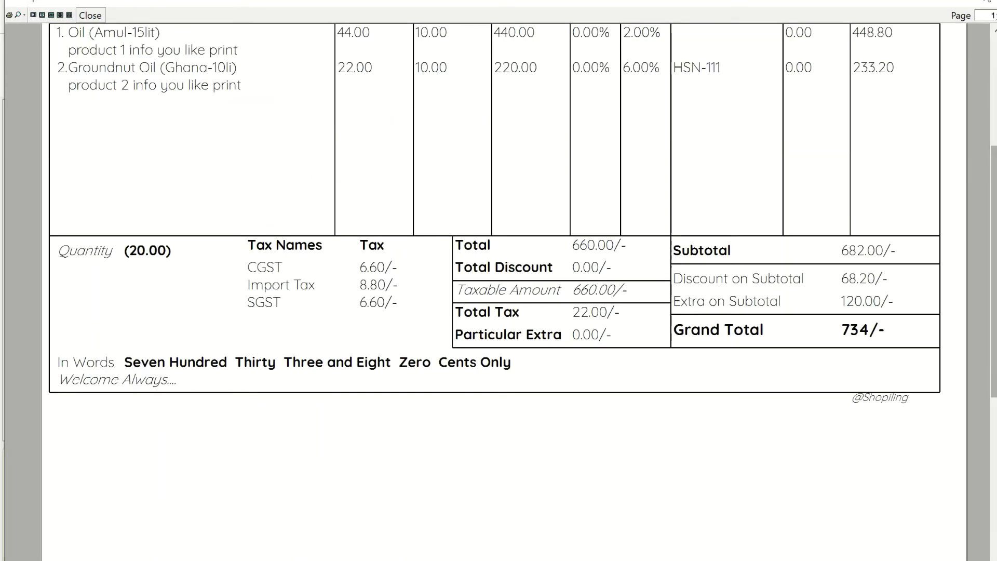
click(986, 3)
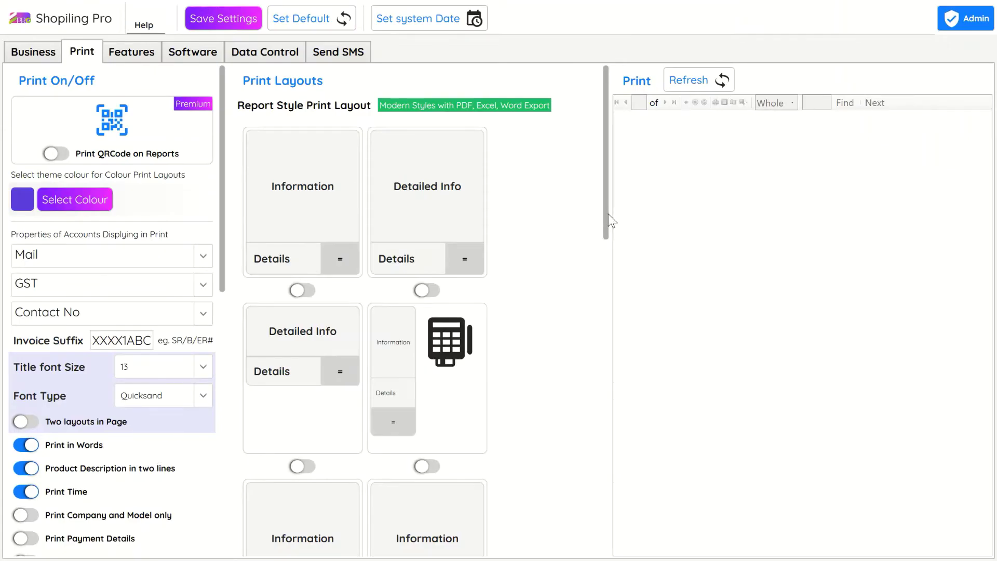
- Turn on the A4/2 Details layout under Simple Print Layout
scroll(593, 366, down, 5)
scroll(594, 366, down, 8)
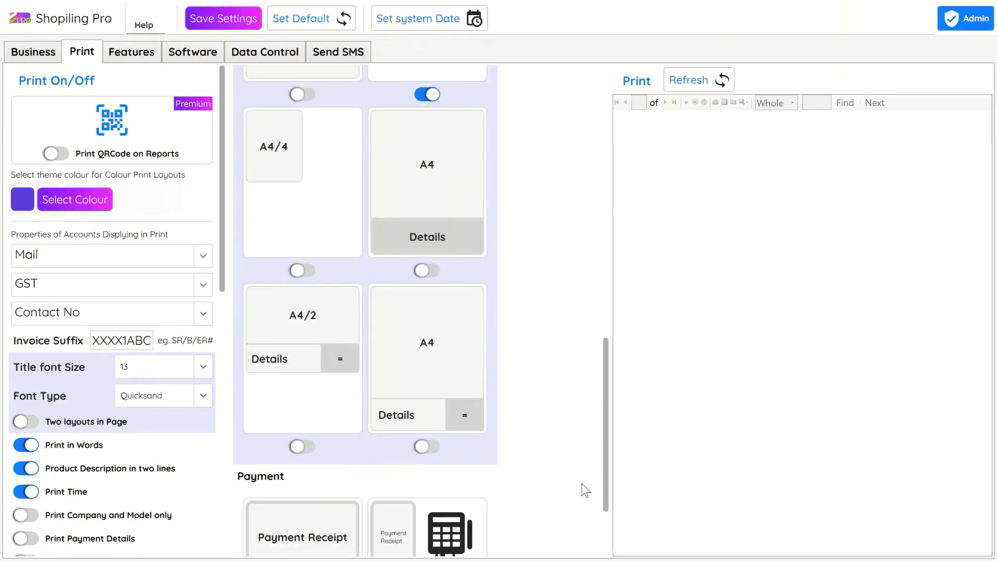
click(303, 447)
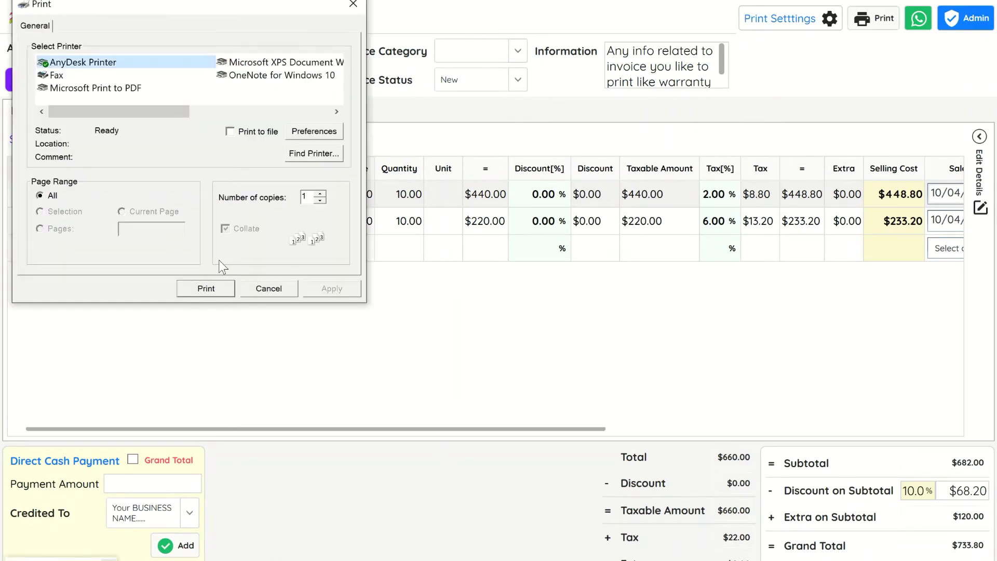
- Print the A4/2 invoice, magnify the preview, review notes, terms and the 734 total, then close it
click(193, 289)
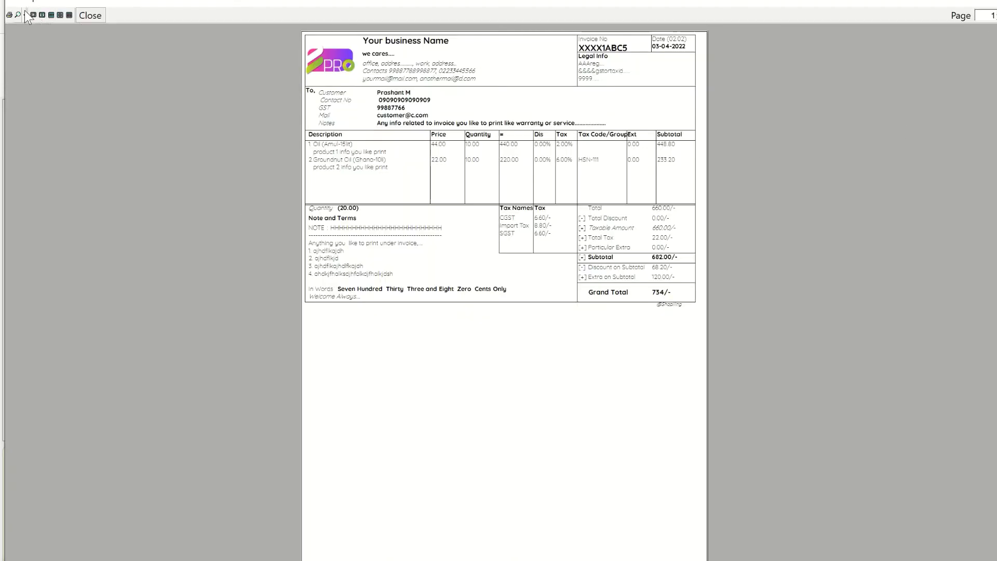
click(21, 14)
click(51, 72)
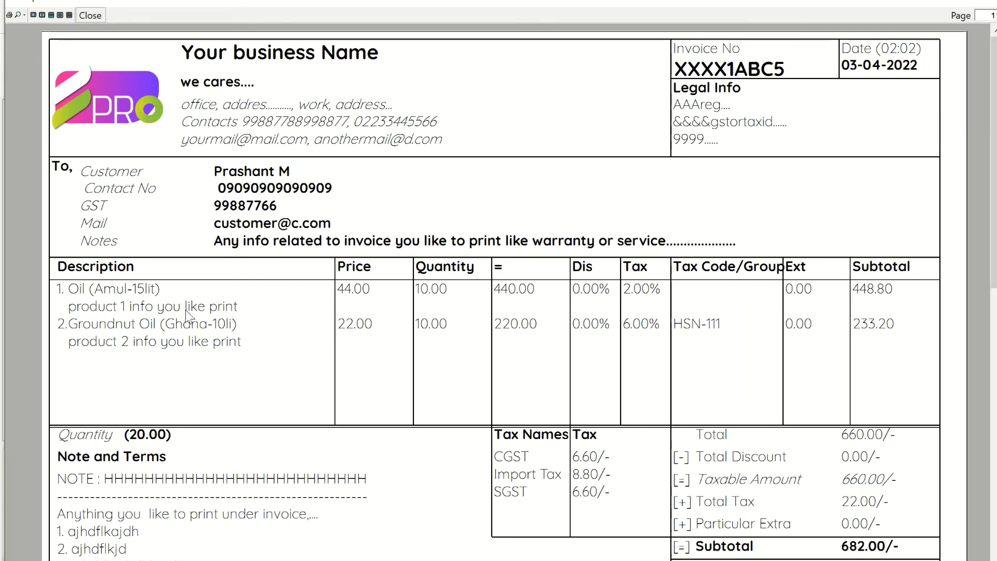
scroll(994, 218, down, 1)
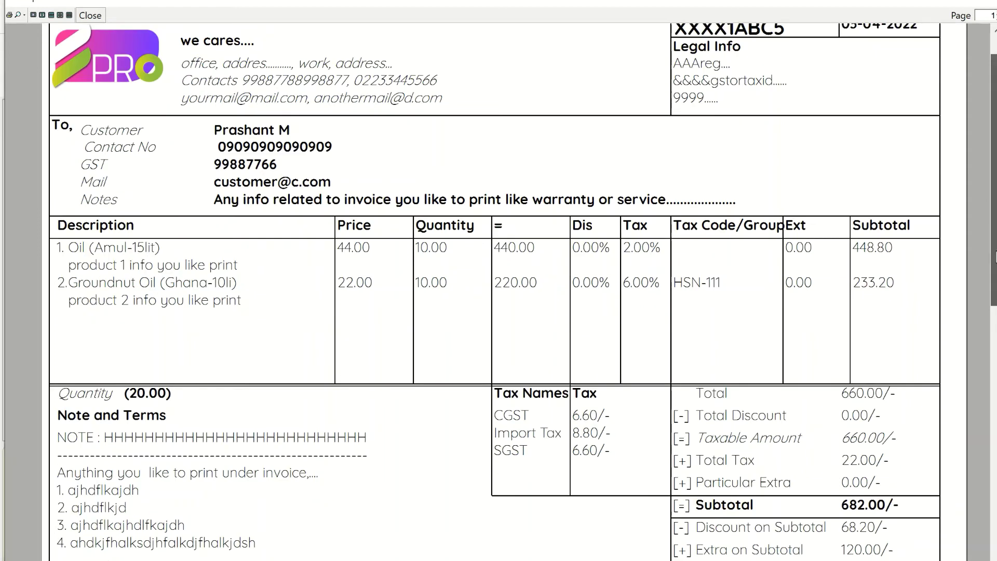
scroll(993, 218, down, 2)
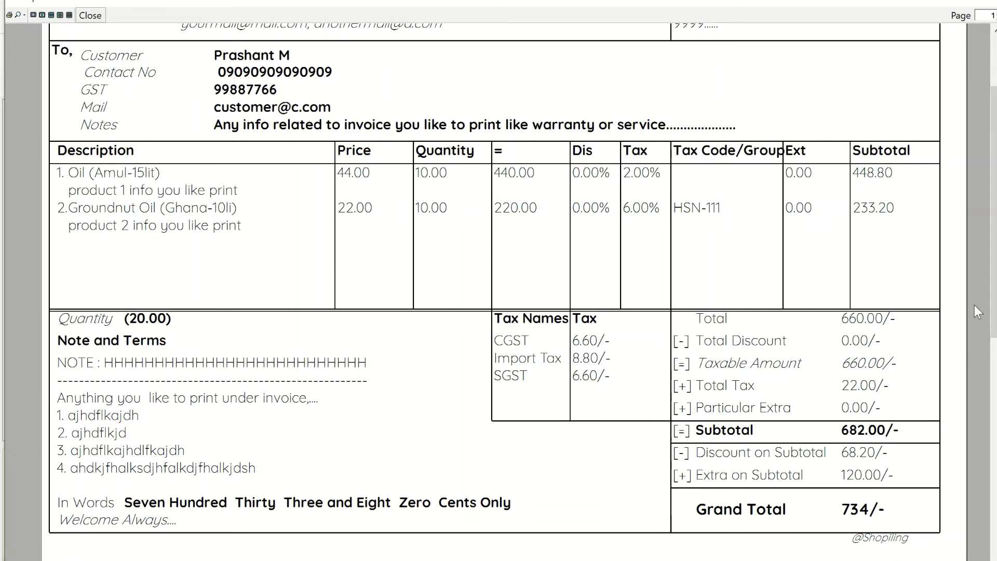
scroll(994, 325, up, 3)
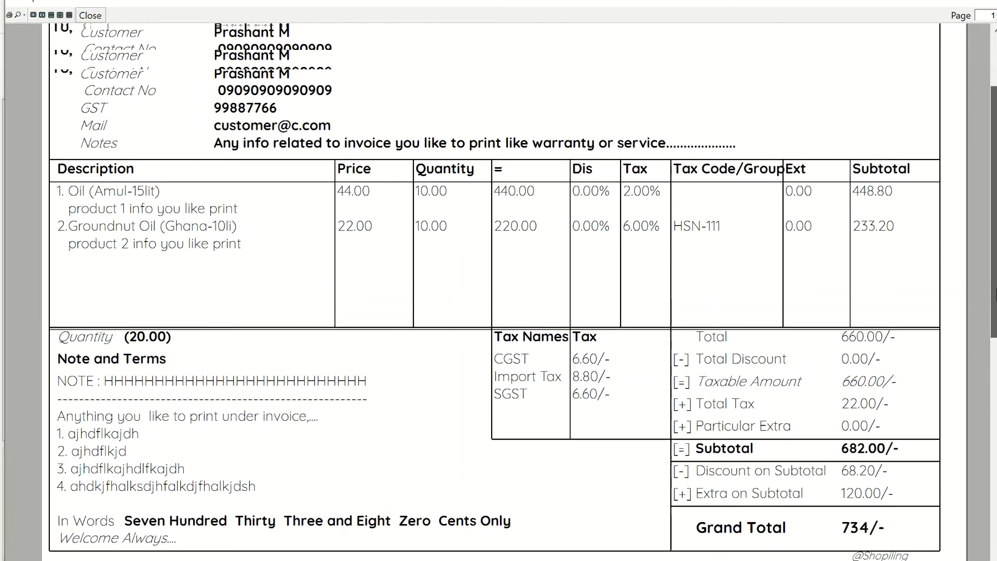
click(983, 7)
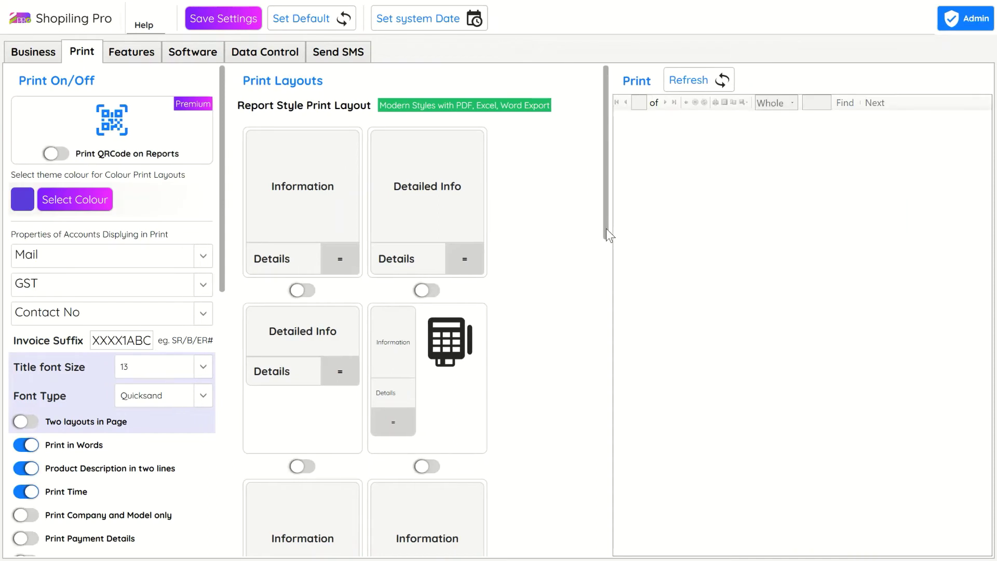
- Make A4/4 the active invoice print layout, save the settings, and close the print settings window
drag(606, 229, 605, 545)
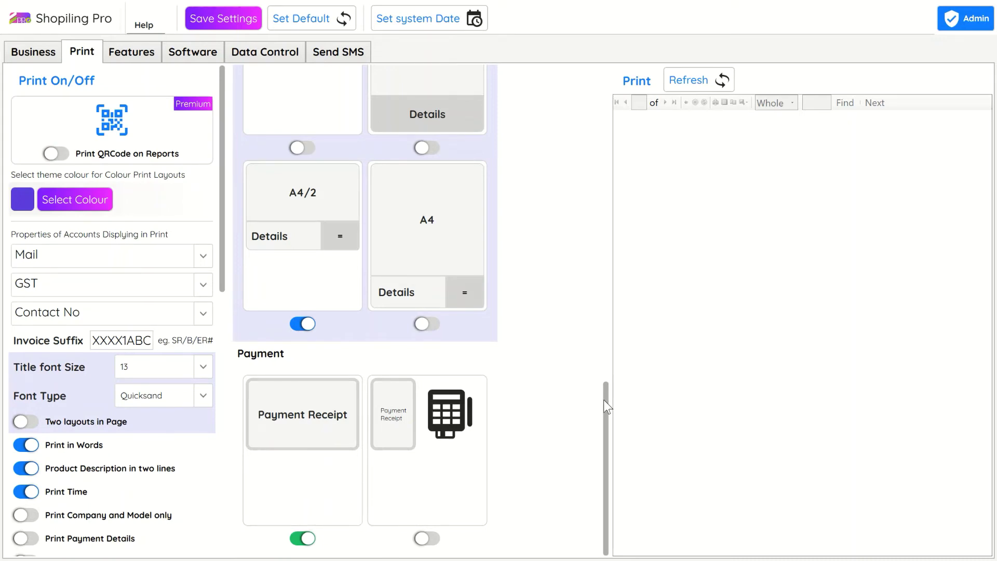
drag(603, 399, 606, 333)
click(425, 512)
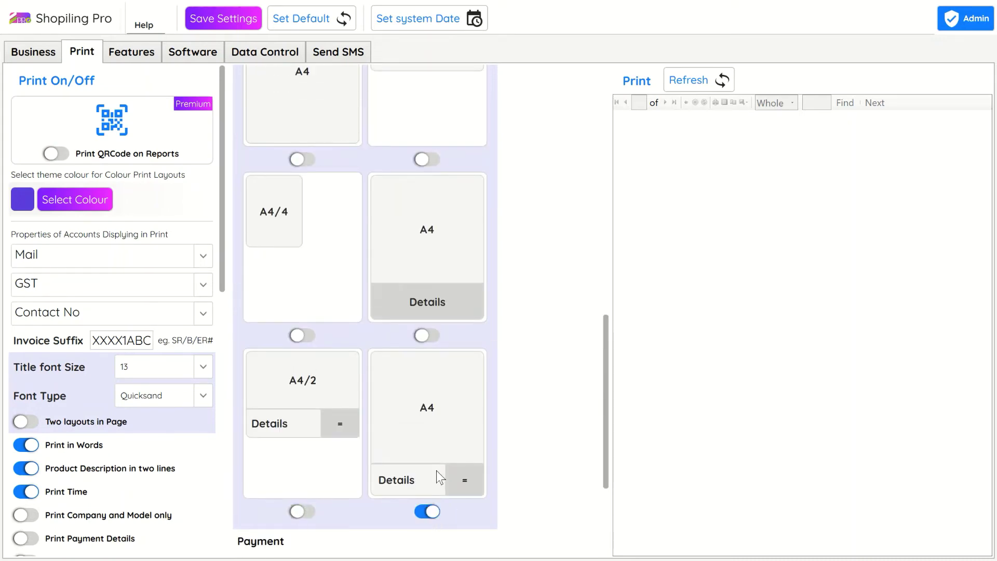
click(302, 335)
click(213, 18)
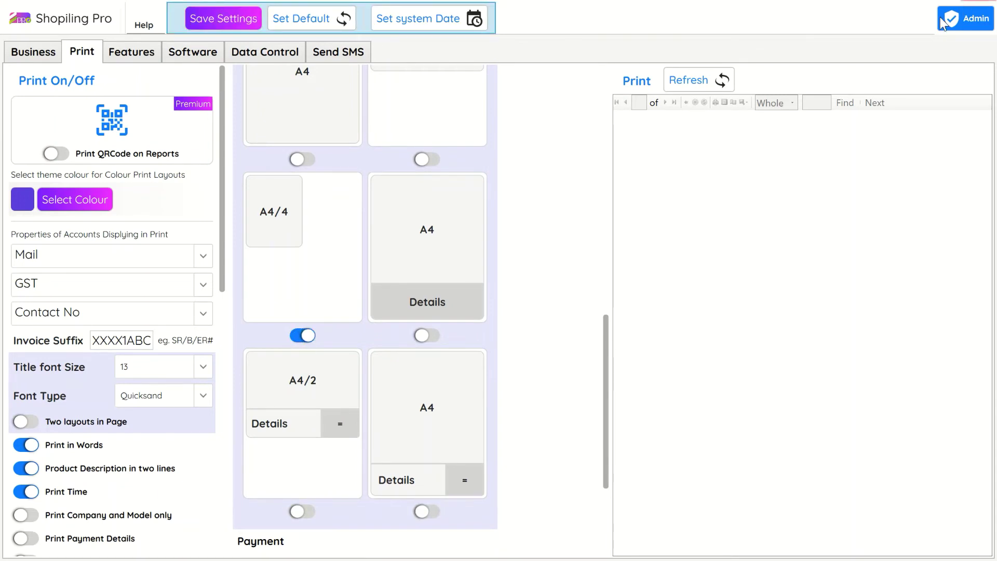
click(981, 1)
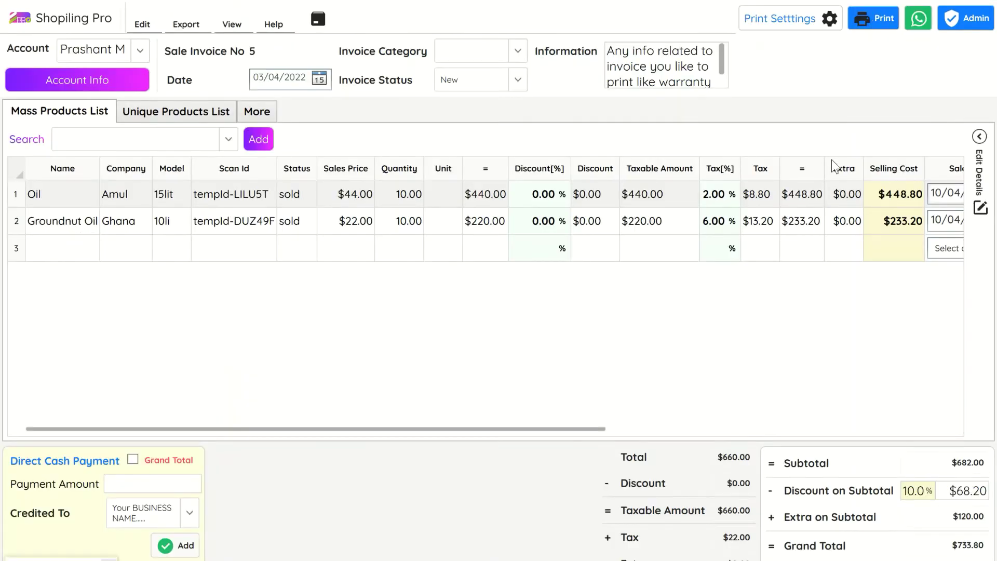
key(ctrl+p)
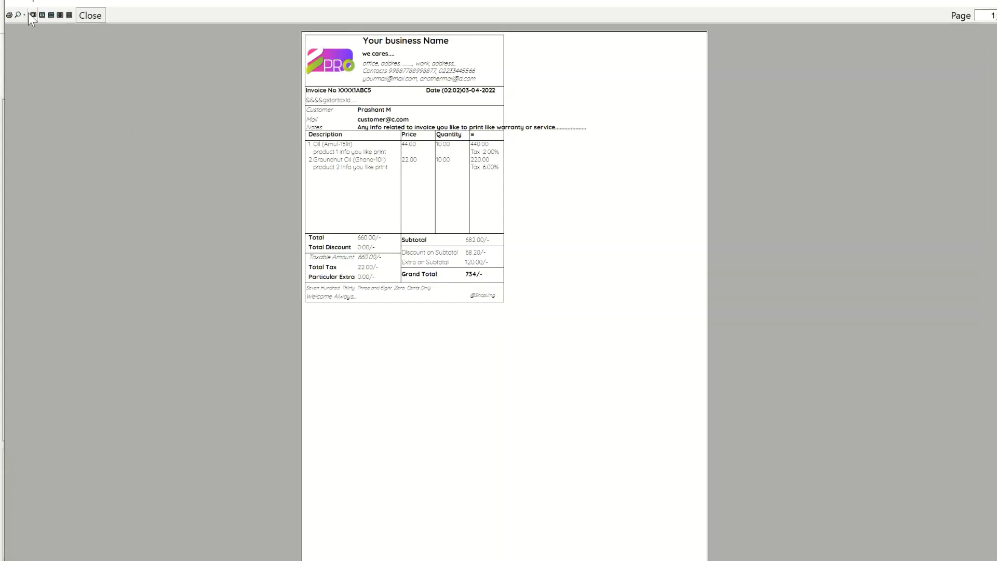
click(24, 14)
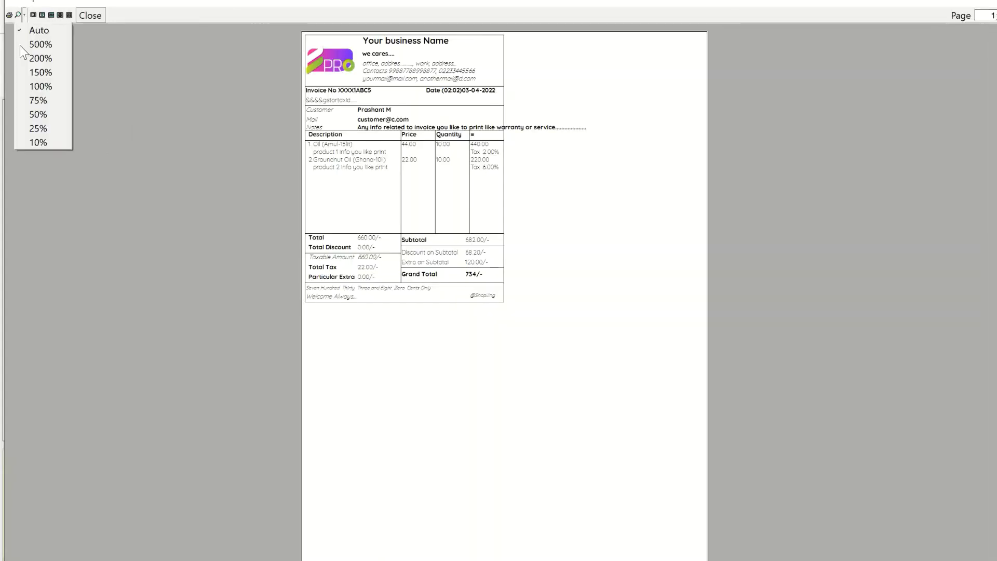
click(36, 85)
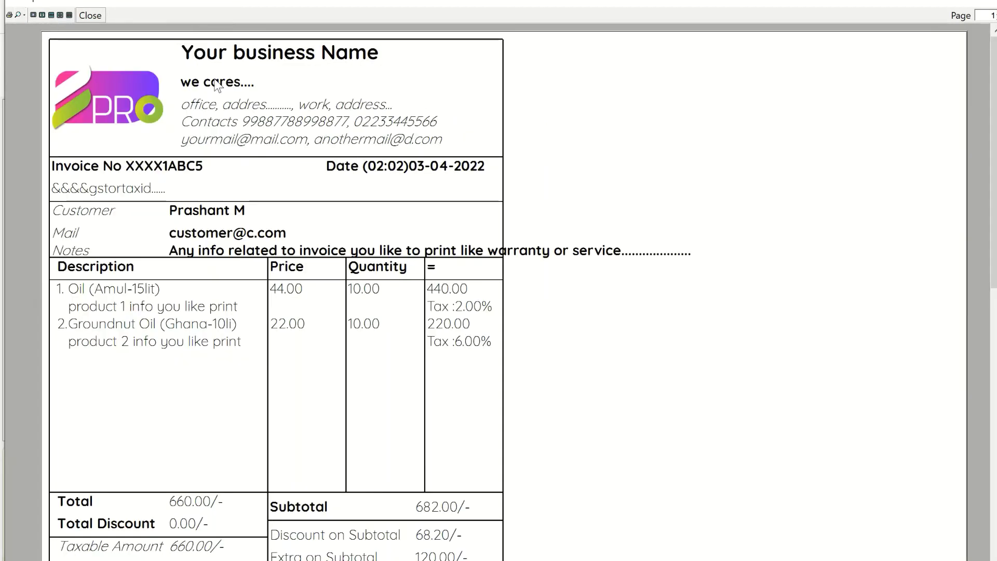
drag(993, 146, 994, 184)
scroll(418, 265, up, 3)
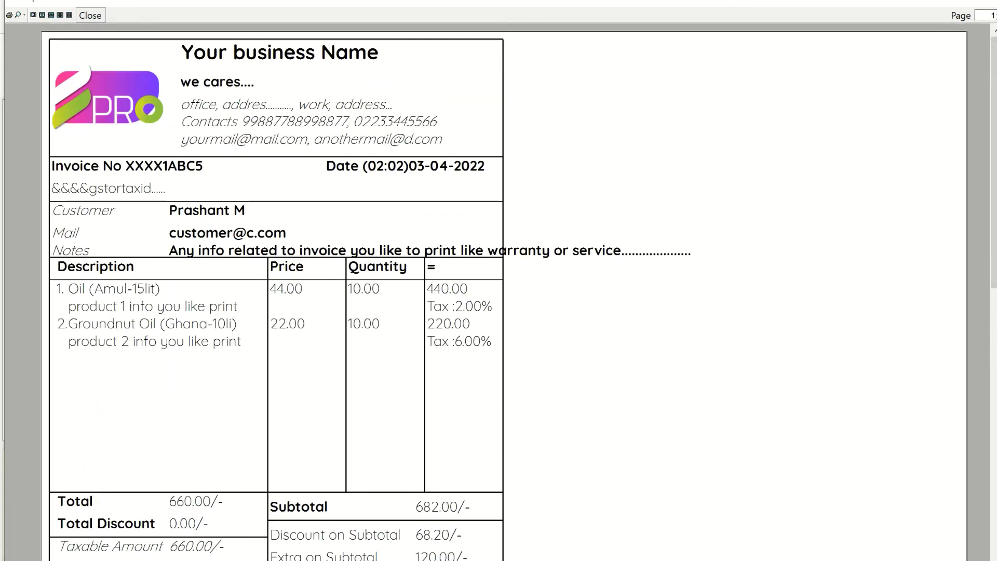
- Replace the invoice's Information note with 'Small details for a/4 size layout'
click(983, 3)
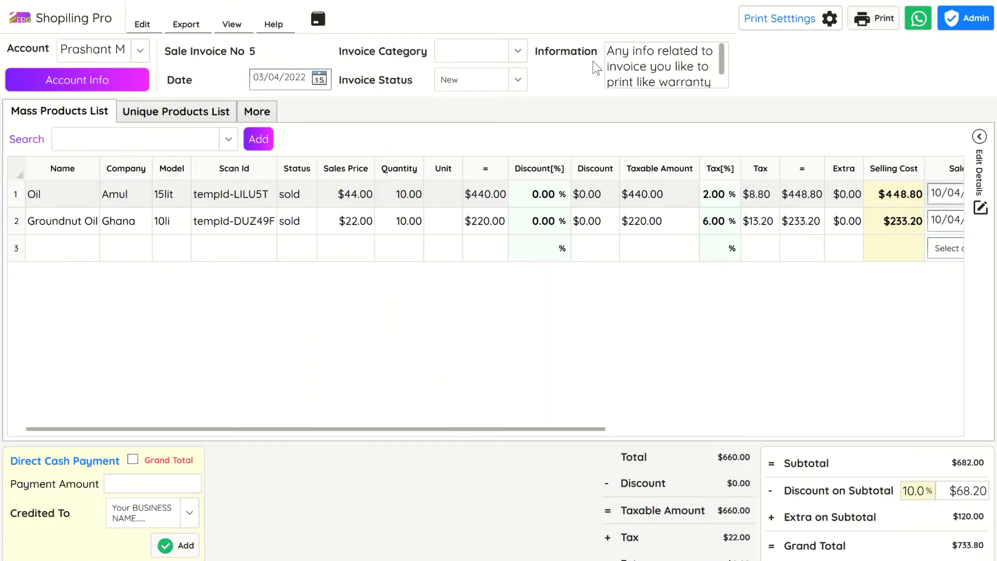
double_click(708, 81)
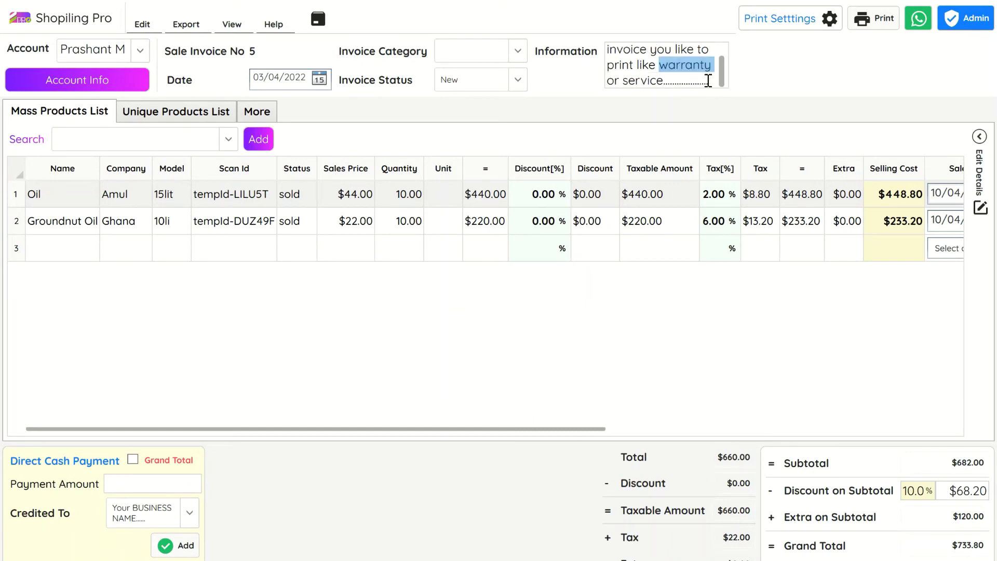
triple_click(708, 81)
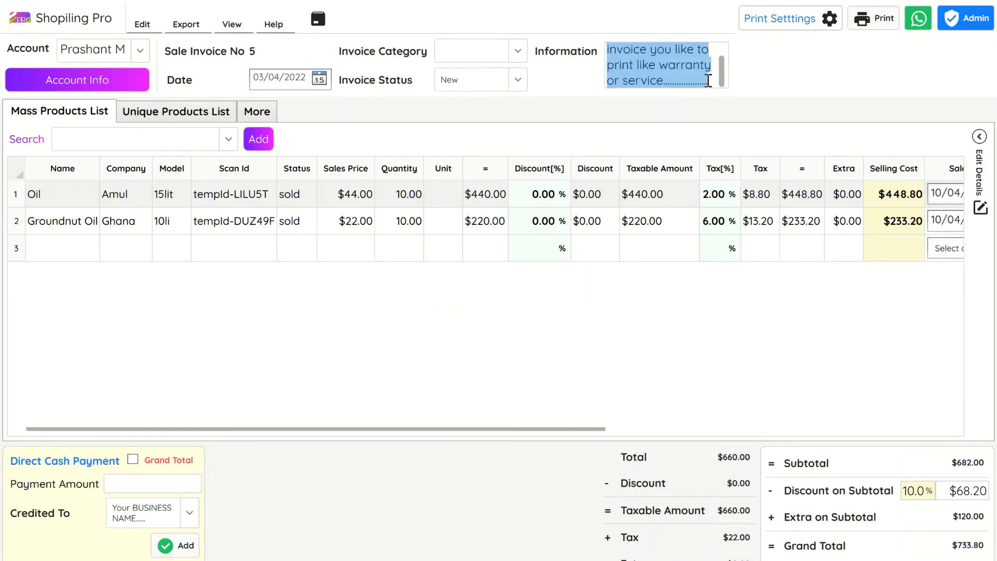
key(BackSpace)
text(S)
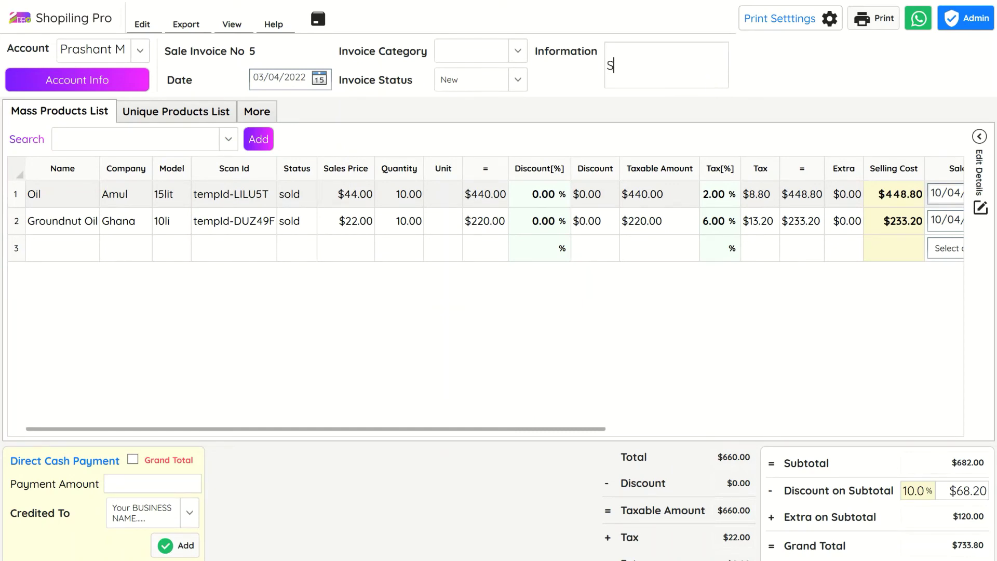
text(mall details for )
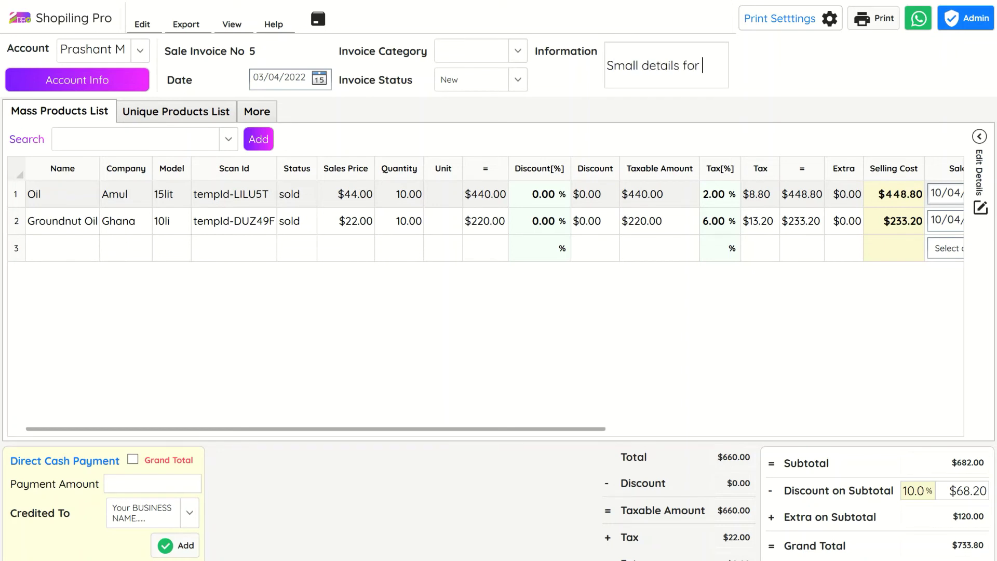
text(s)
key(BackSpace)
text(a/4 size)
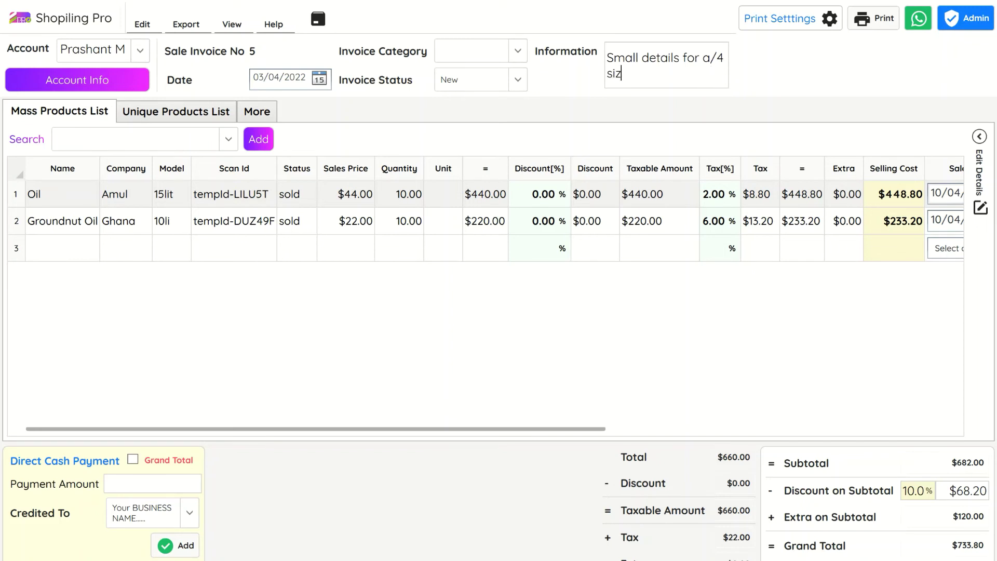
text(p)
key(BackSpace)
text(layouts)
key(BackSpace)
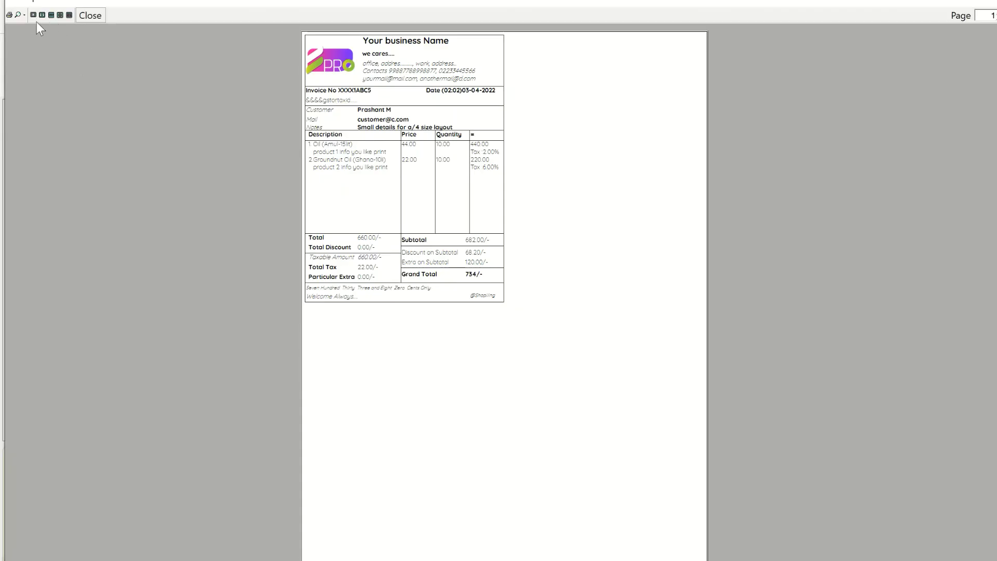
- View the A4/4 invoice preview at 150% to check the new note, then close it
click(26, 17)
click(27, 76)
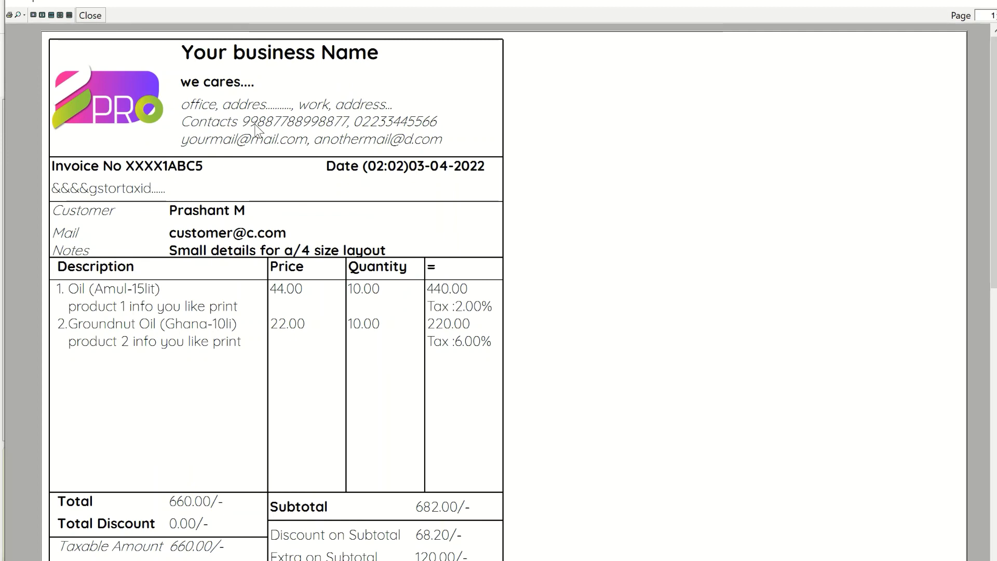
mouse_move(993, 131)
mouse_down()
mouse_move(993, 203)
mouse_move(993, 125)
mouse_up()
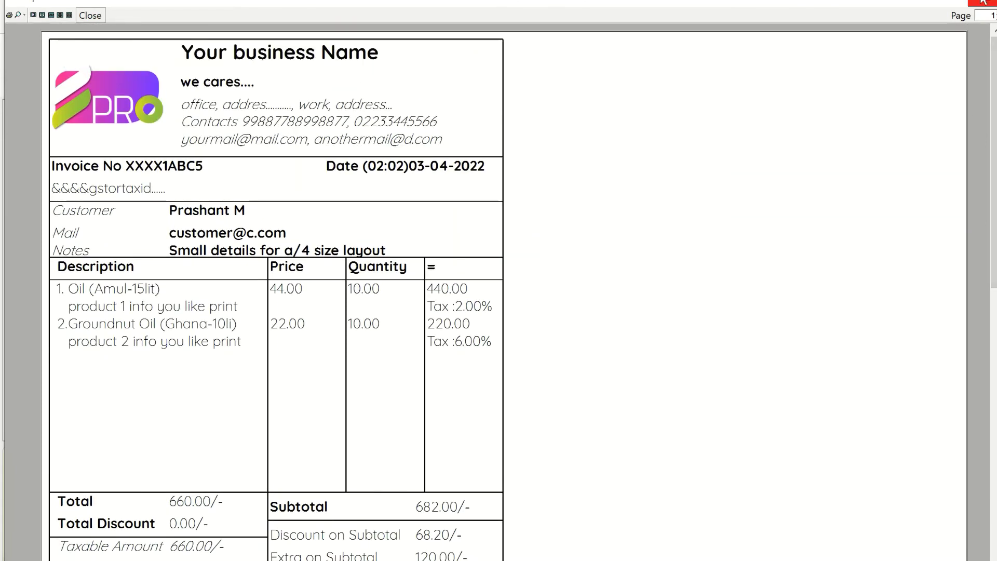
click(982, 2)
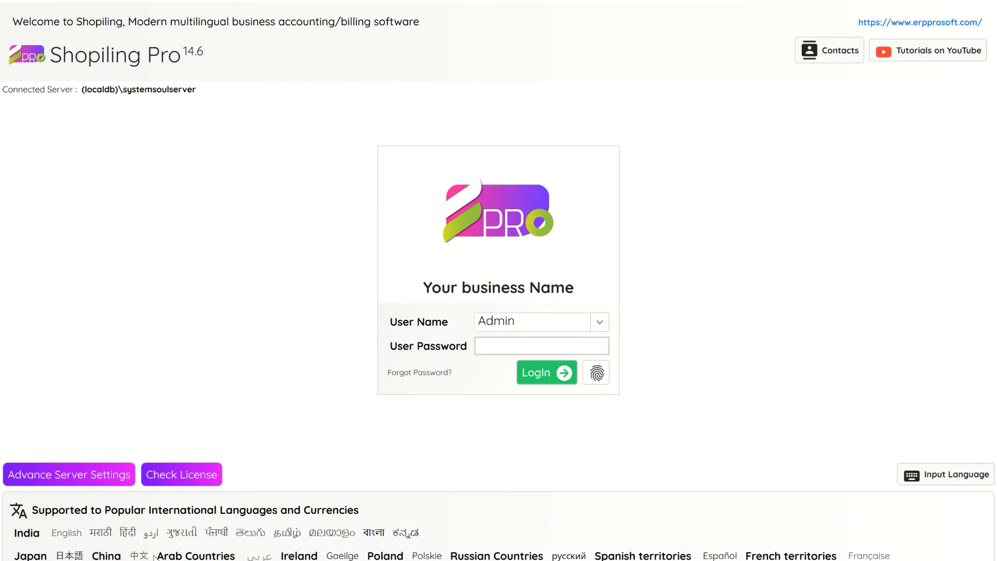
- Switch the interface language to Hindi, confirm, and log back in to the sale invoice list
click(133, 534)
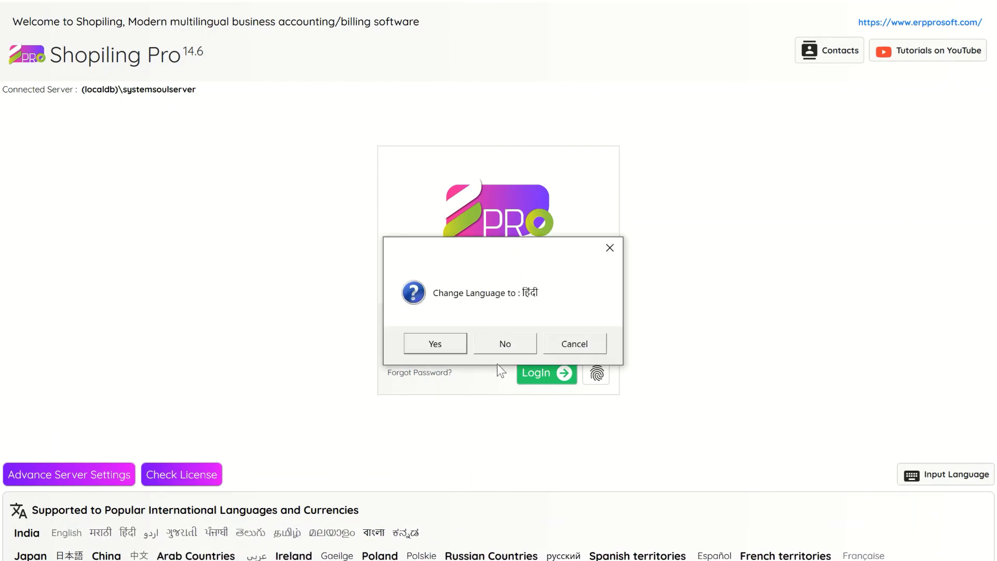
click(449, 342)
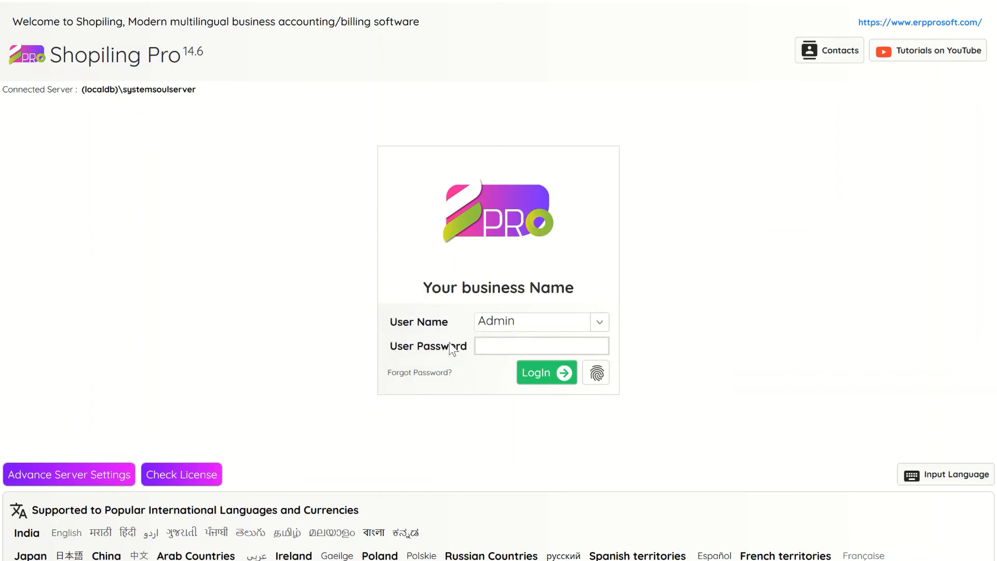
click(530, 374)
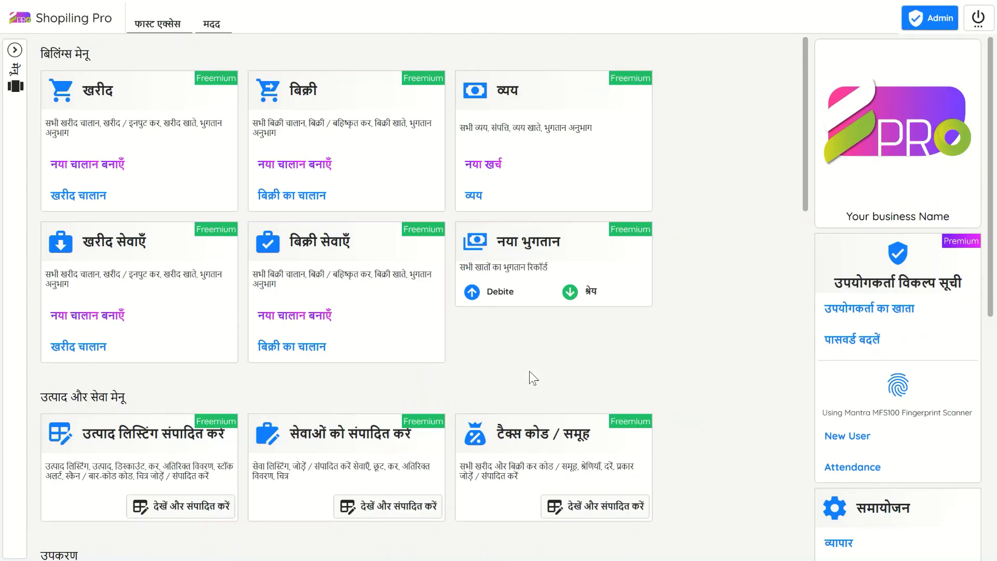
scroll(774, 289, down, 2)
scroll(612, 252, up, 2)
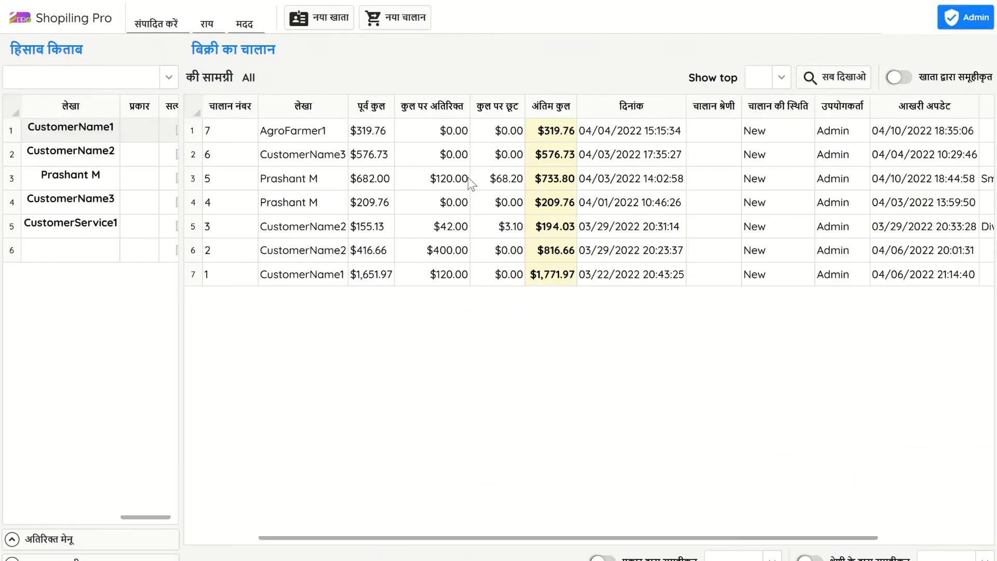
- Open sale invoice 5 and bring up its Print dialog with Ctrl+P
click(298, 187)
double_click(297, 187)
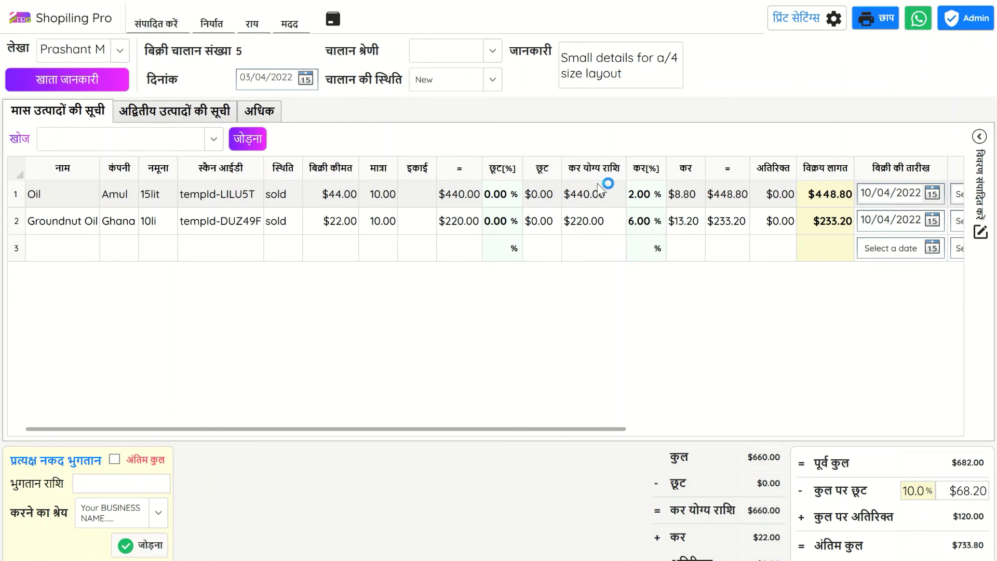
key(ctrl+p)
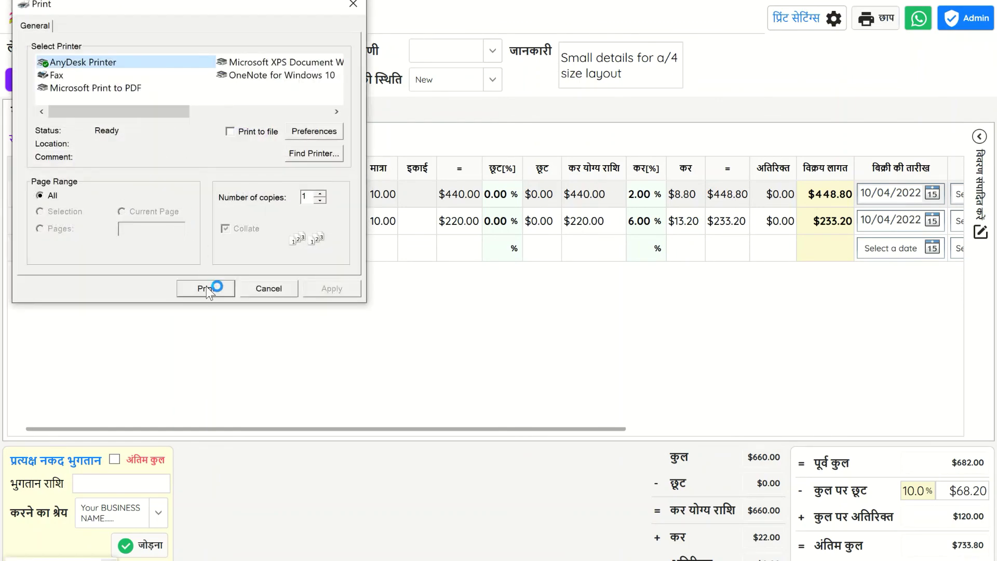